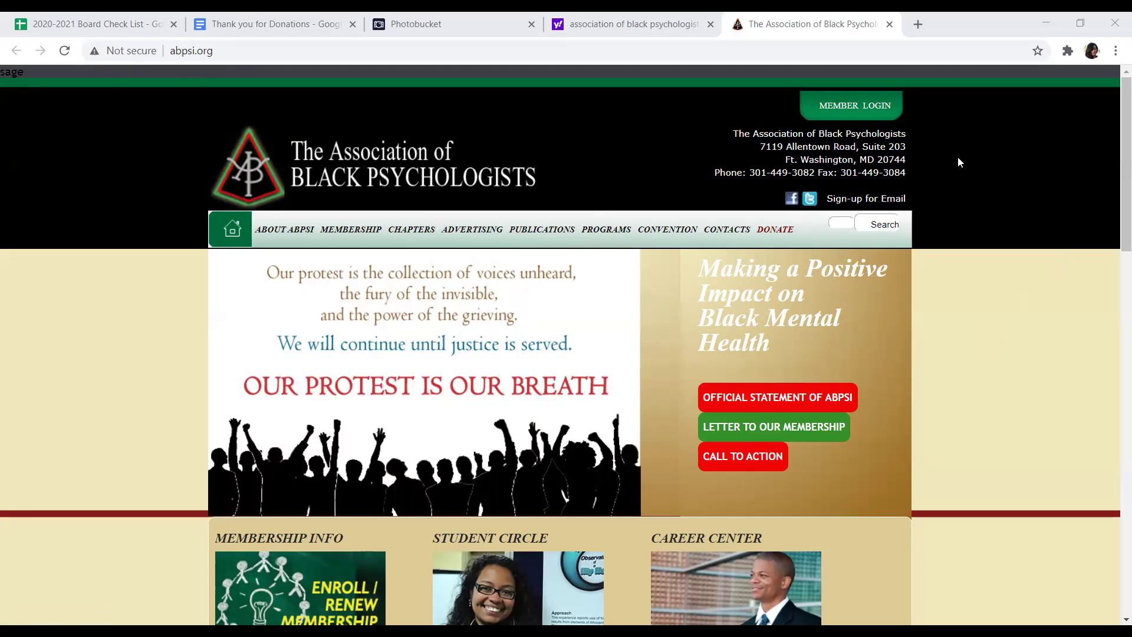
Step: Go to the ABPsi member sign-in page and fill in the account username and password
left_click(889, 112)
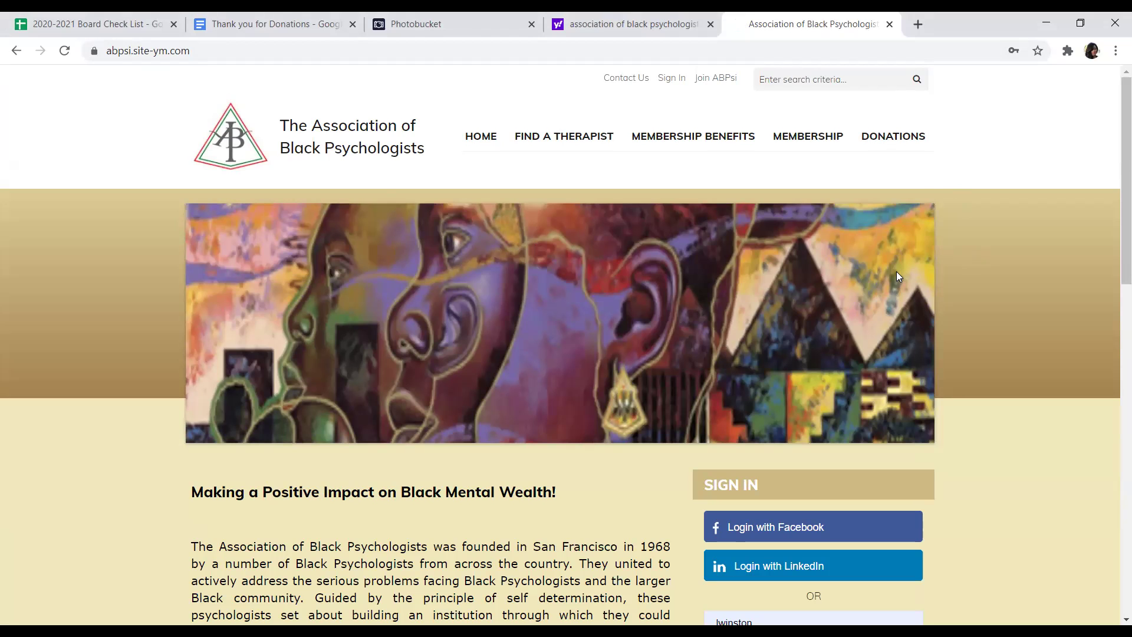
scroll(896, 275, "down", 3)
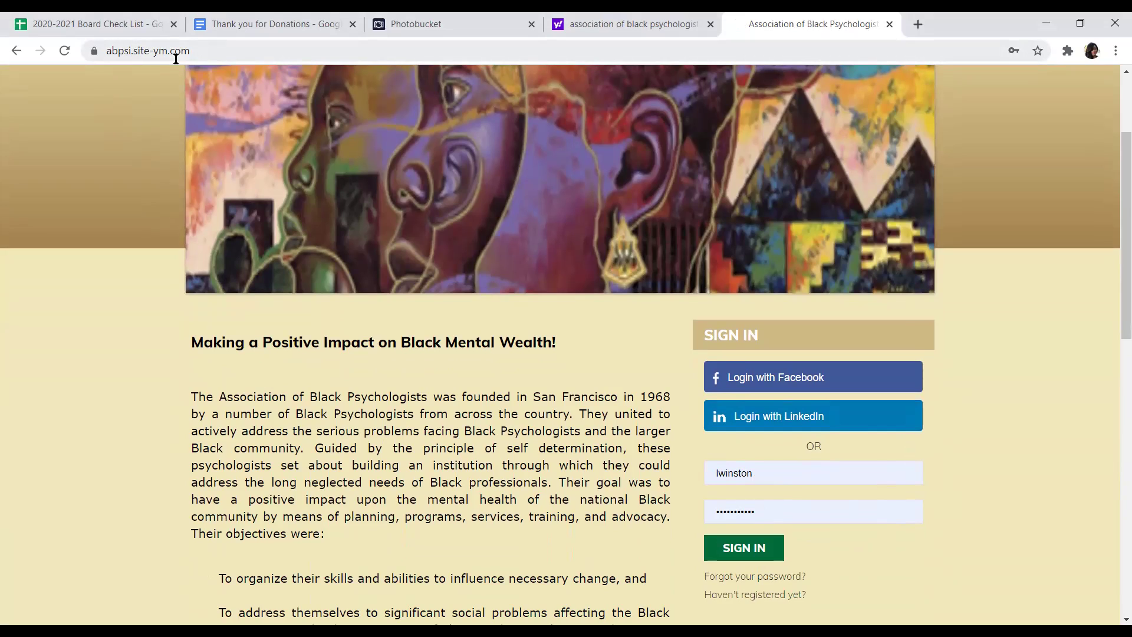
Step: Sign in to the member portal and start changing the account username on the profile edit page
left_click(761, 550)
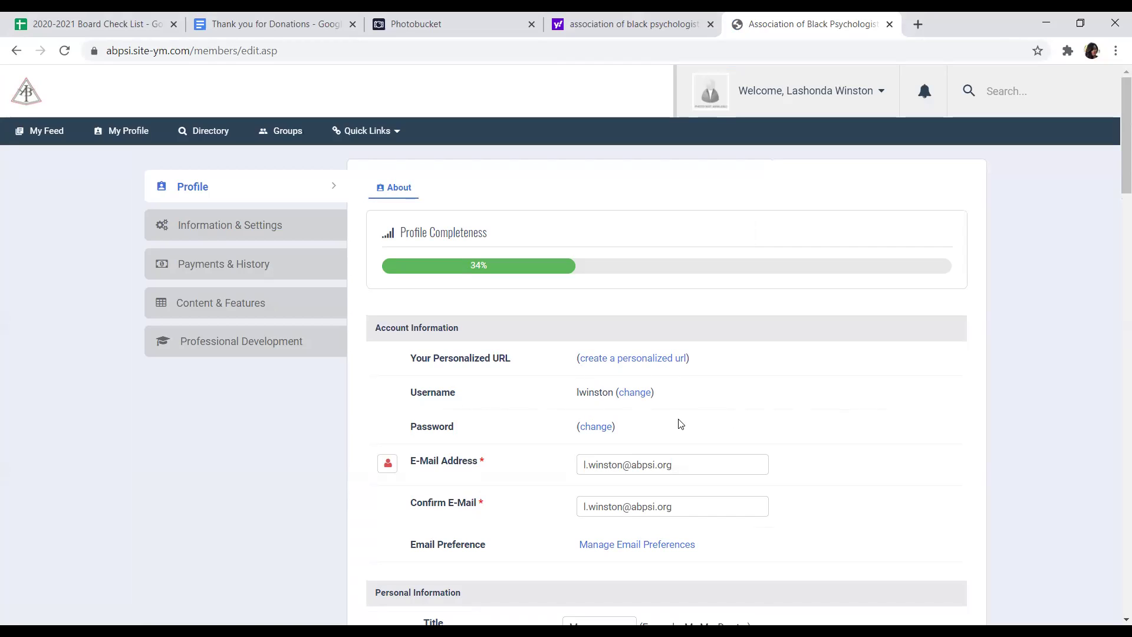
left_click(636, 393)
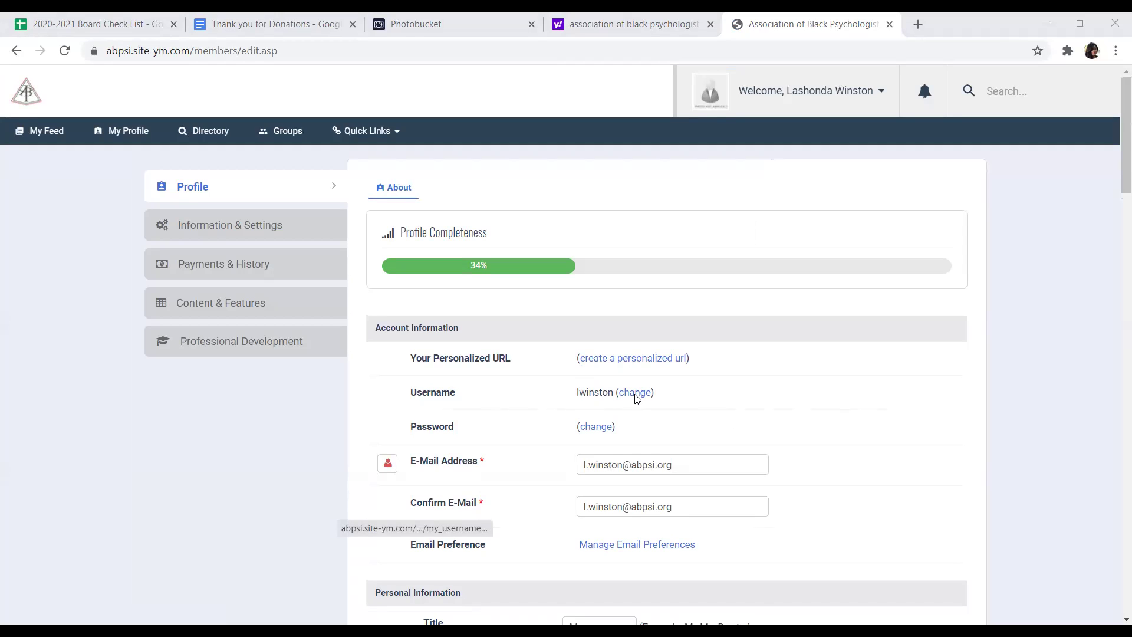
scroll(861, 485, "down", 1)
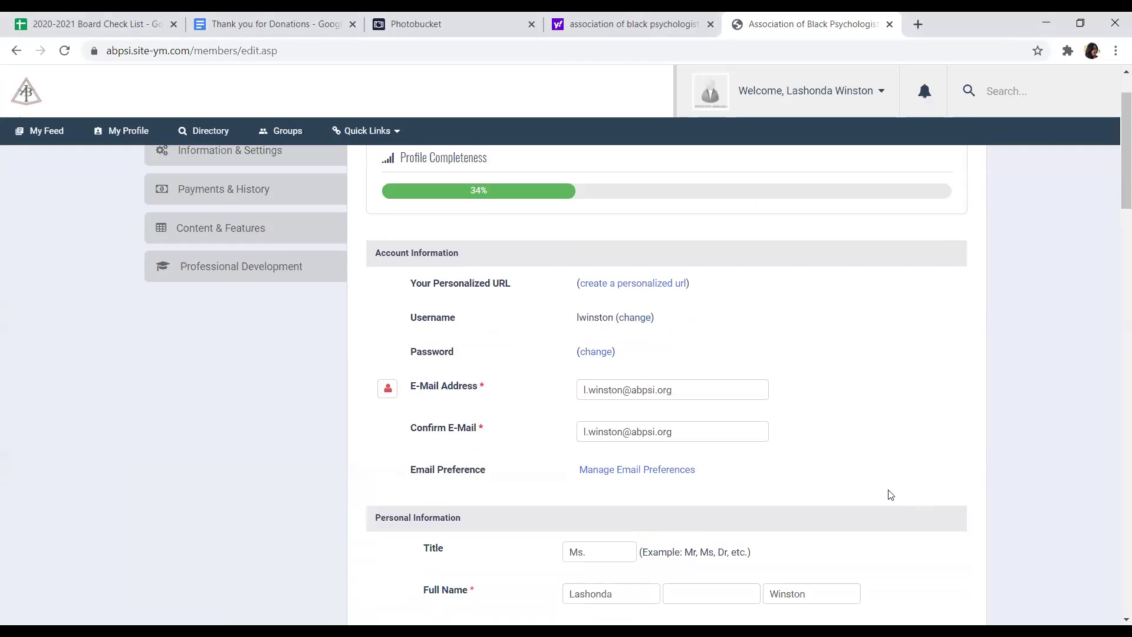
left_click(630, 471)
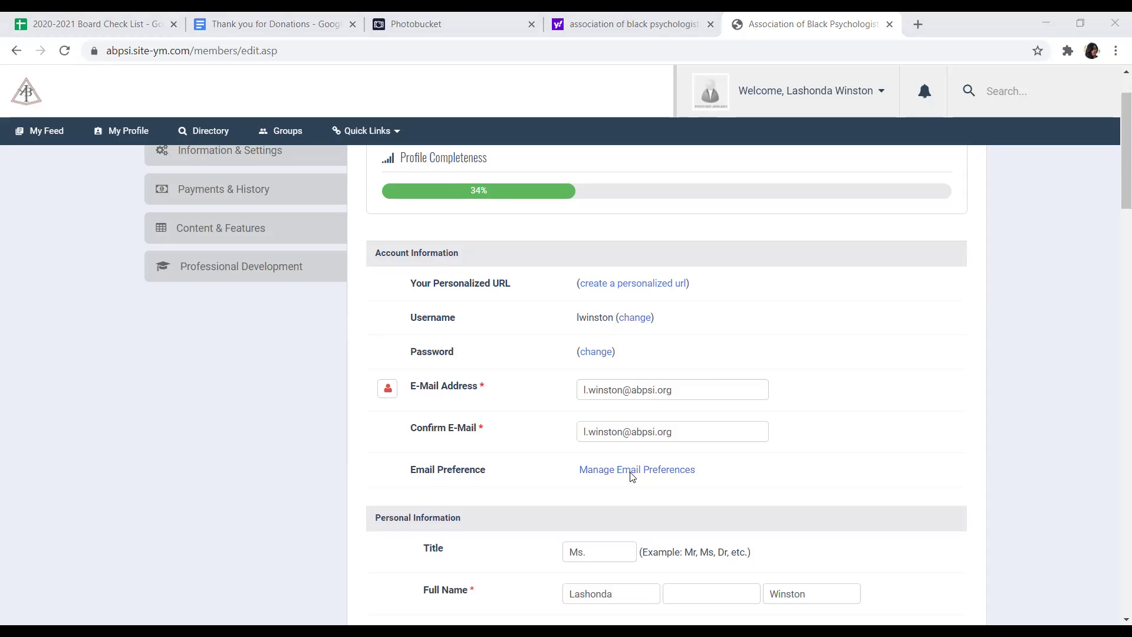
left_click(632, 475)
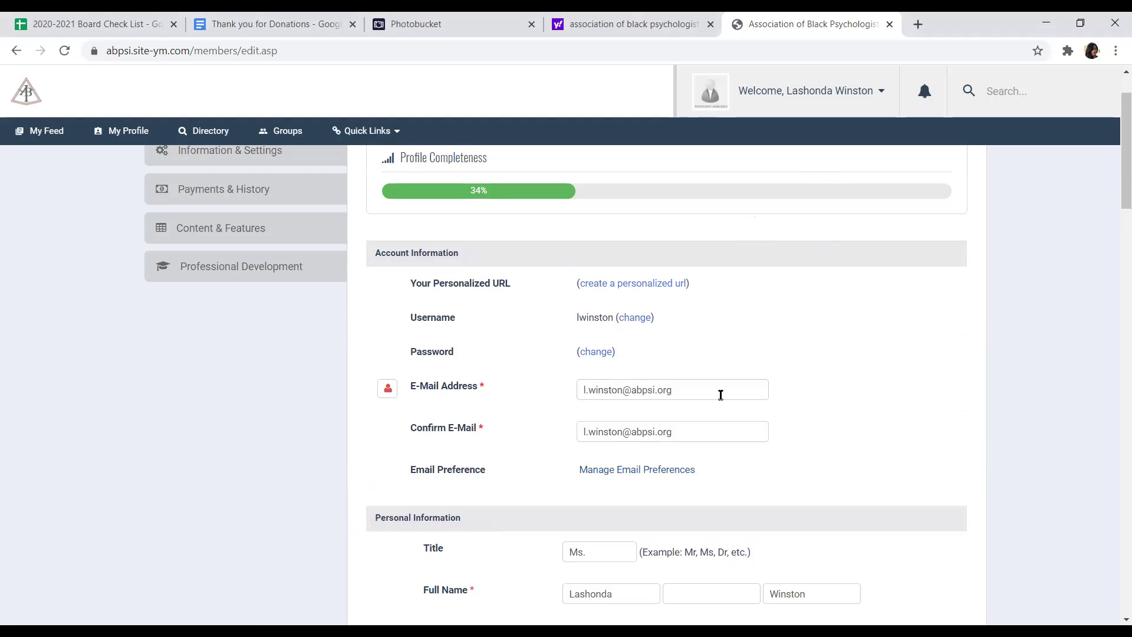
scroll(765, 385, "down", 1)
scroll(765, 384, "down", 5)
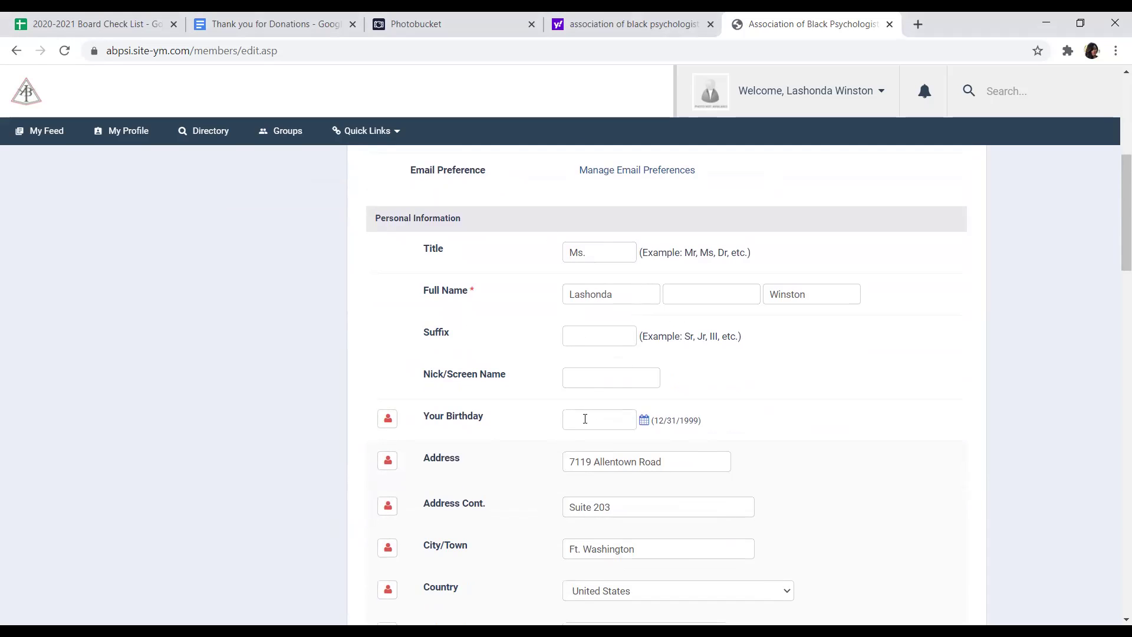
scroll(791, 427, "down", 3)
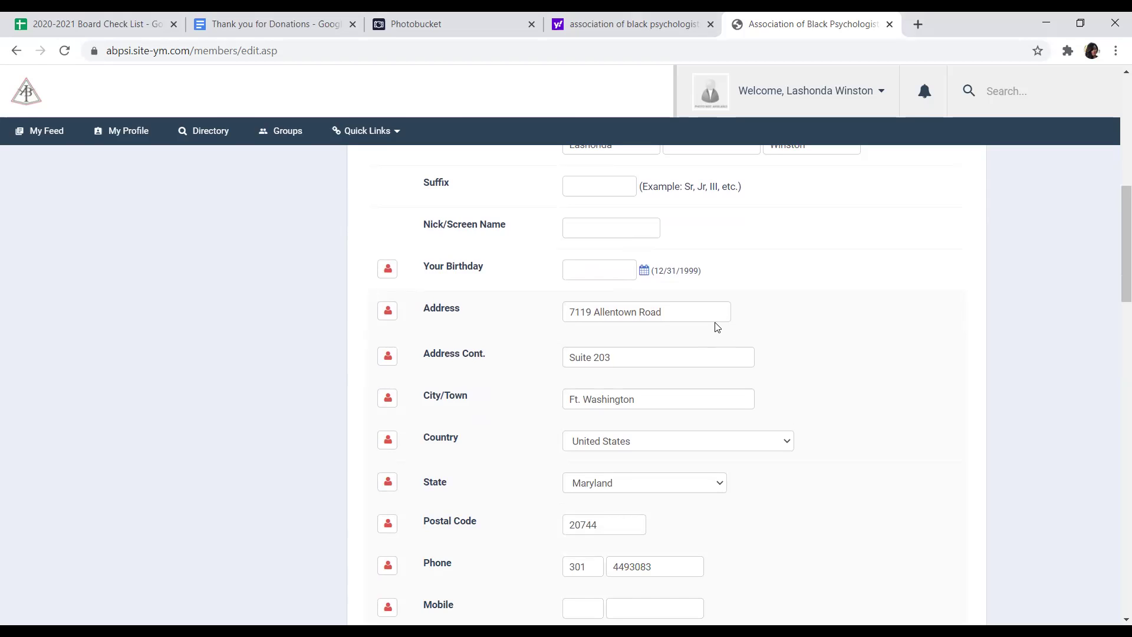
scroll(709, 321, "down", 2)
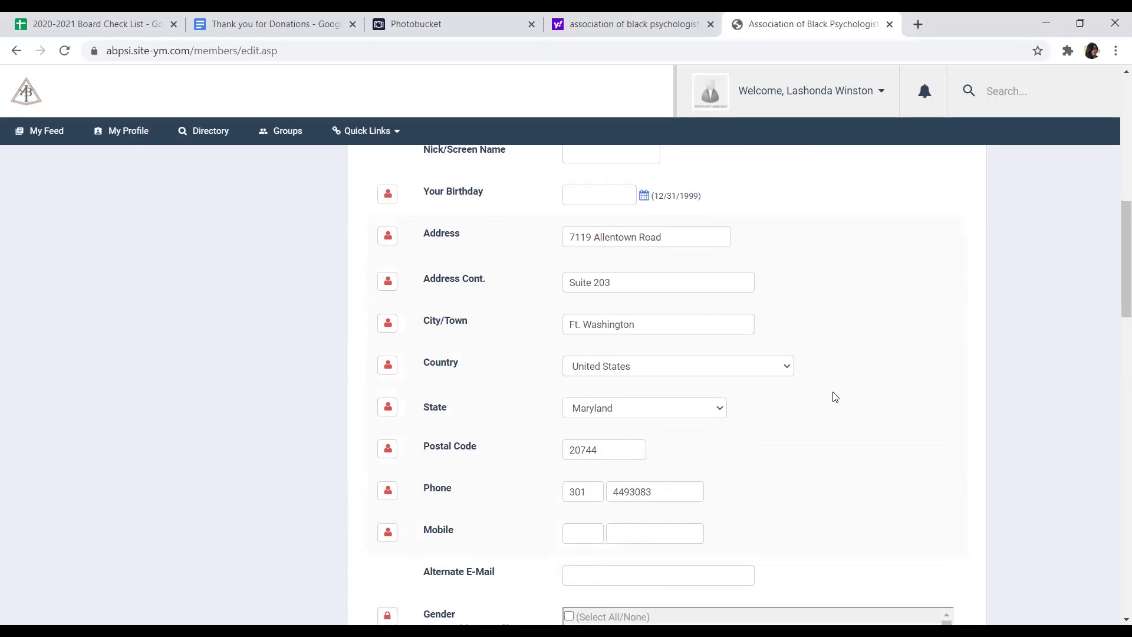
scroll(808, 404, "down", 3)
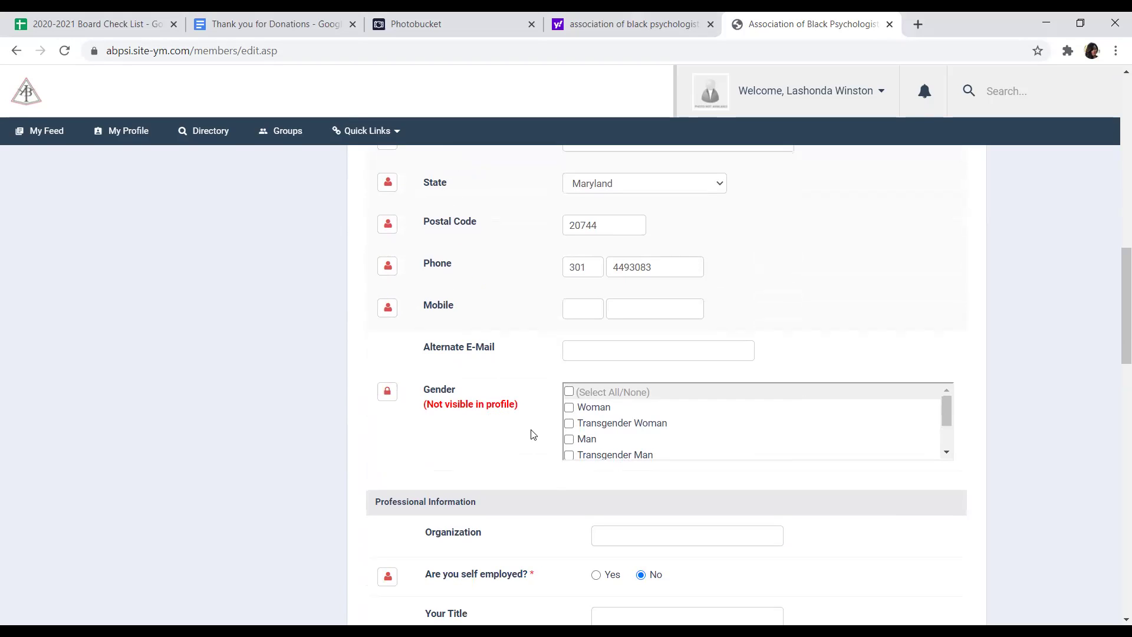
Step: Look at the Certifications dropdown choices on the profile form and close it without answering
scroll(540, 432, "down", 5)
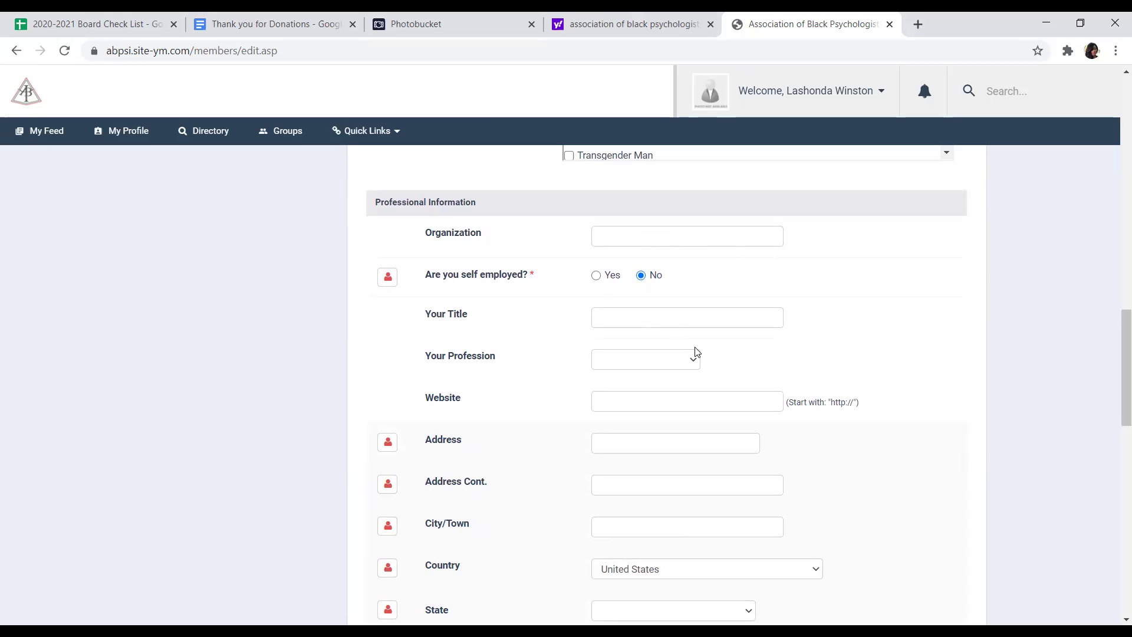
scroll(699, 351, "down", 1)
scroll(700, 351, "down", 3)
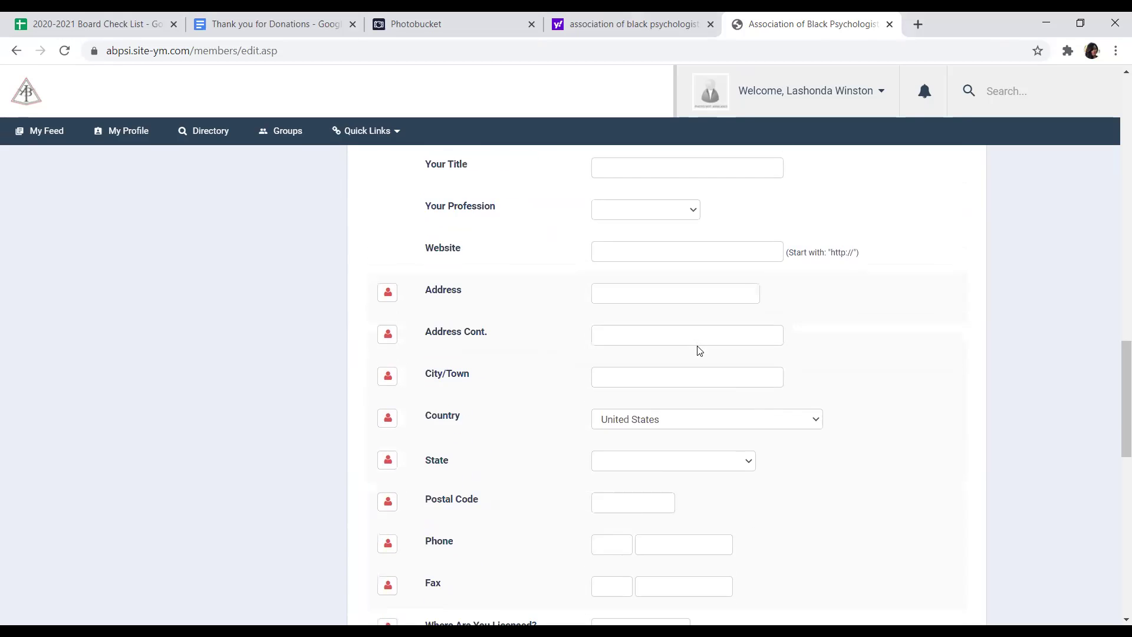
scroll(698, 351, "down", 3)
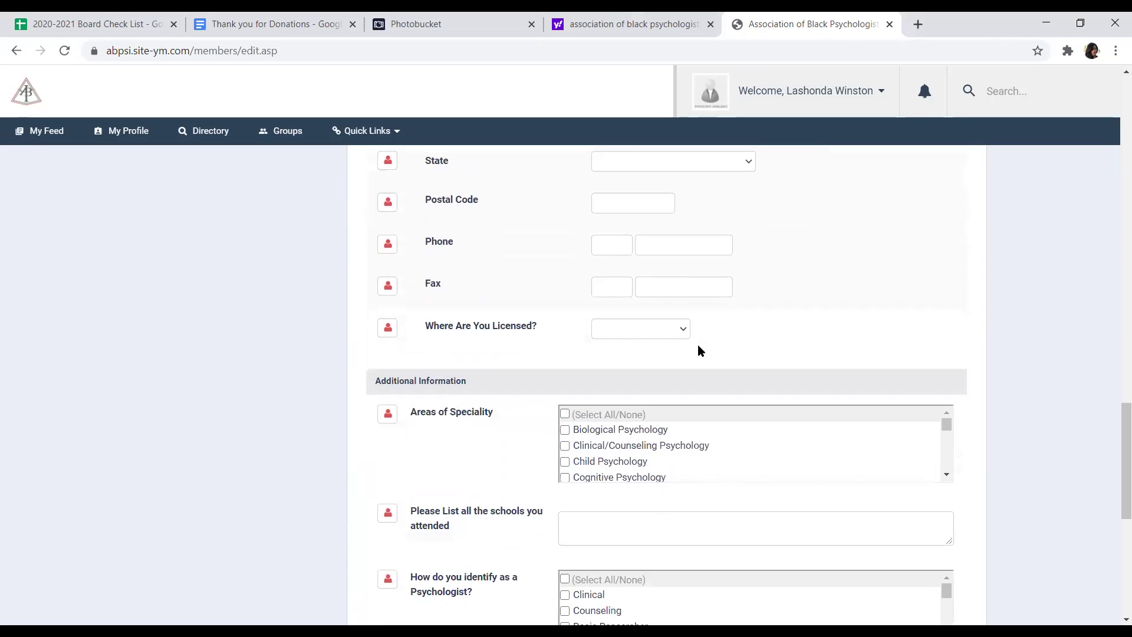
scroll(702, 348, "down", 1)
scroll(703, 348, "down", 1)
scroll(533, 374, "down", 1)
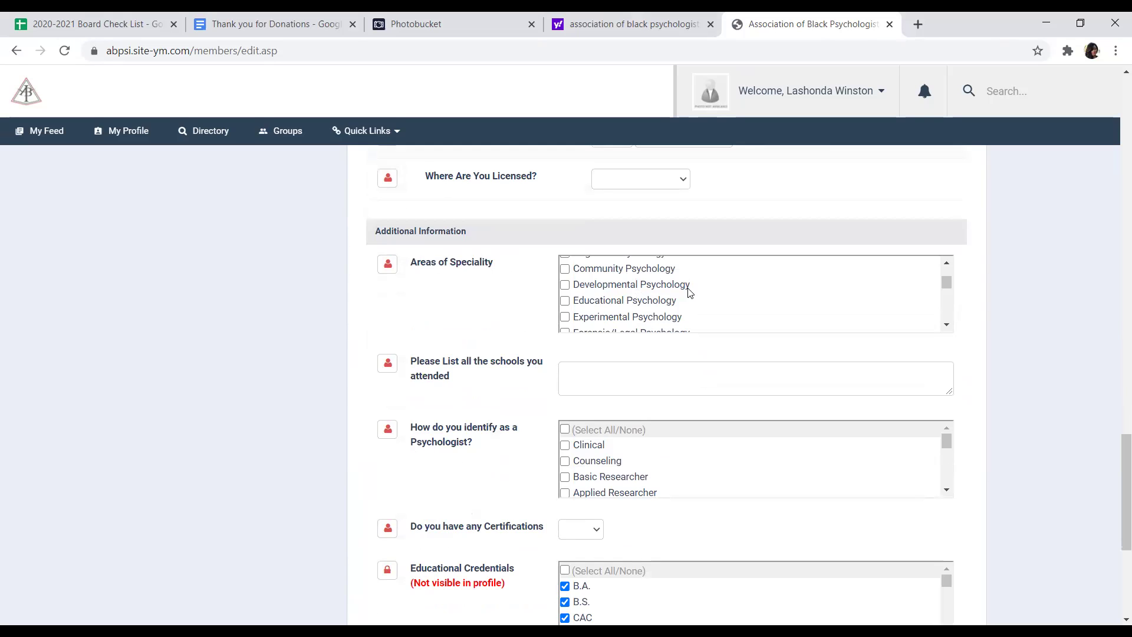
scroll(724, 285, "down", 1)
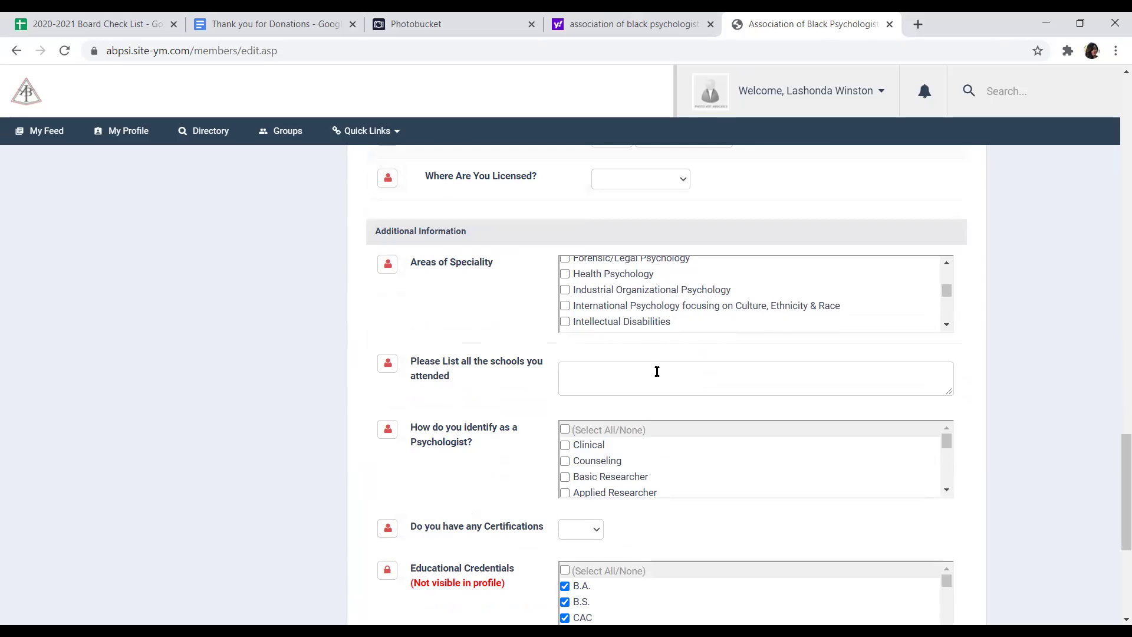
scroll(440, 420, "down", 1)
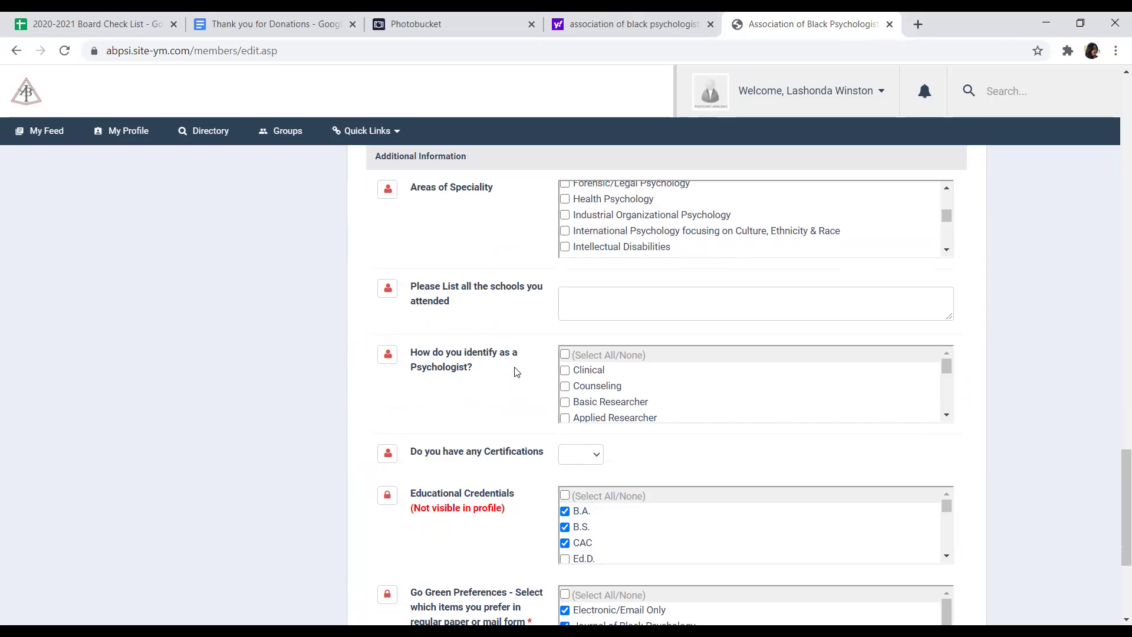
scroll(624, 404, "down", 2)
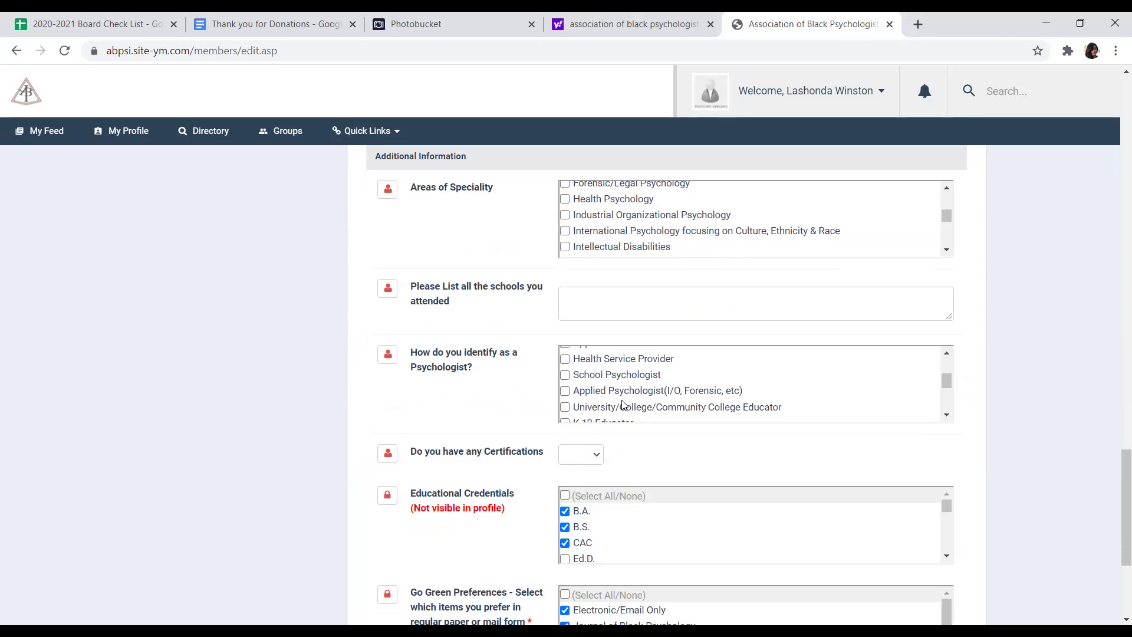
scroll(624, 404, "down", 1)
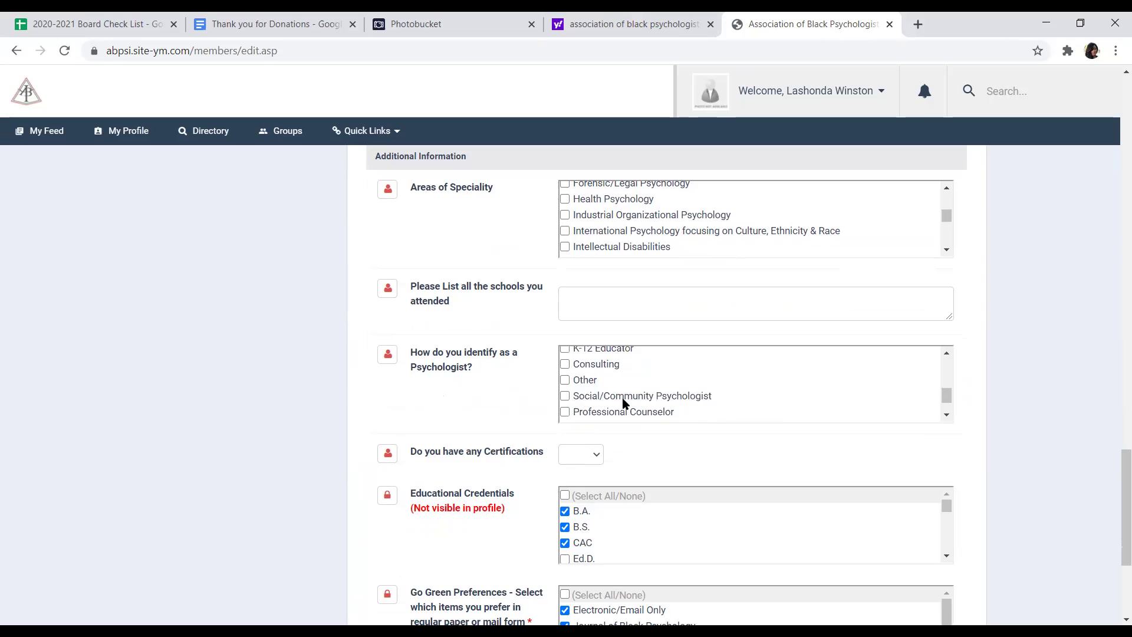
left_click(597, 455)
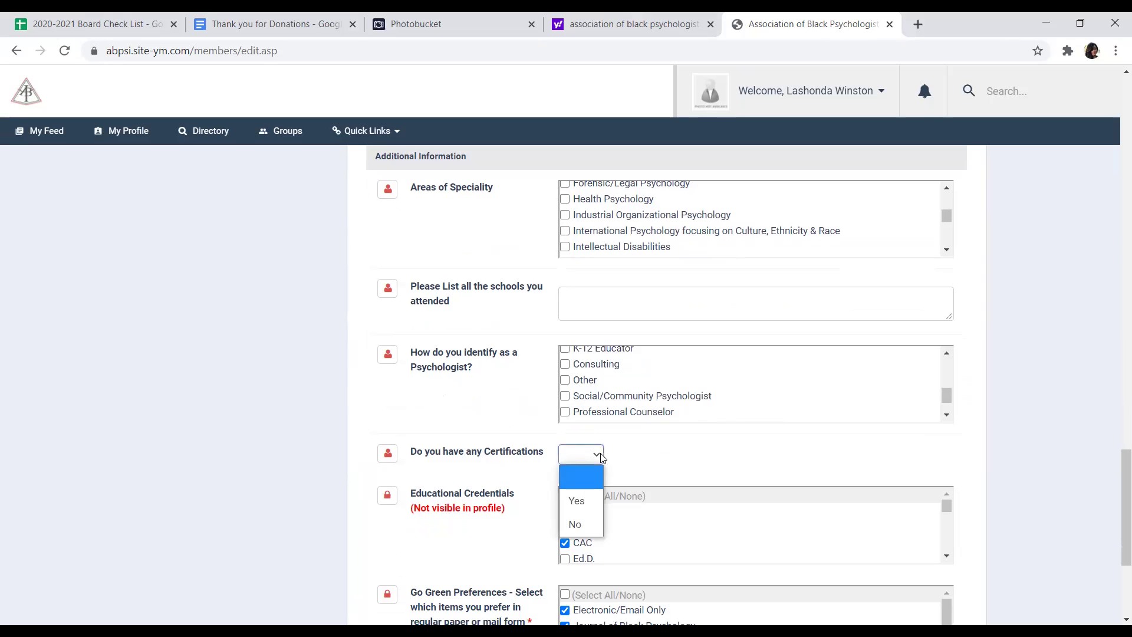
left_click(505, 485)
Step: Uncheck the CAC, B.S. and B.A. educational credentials
scroll(505, 478, "down", 3)
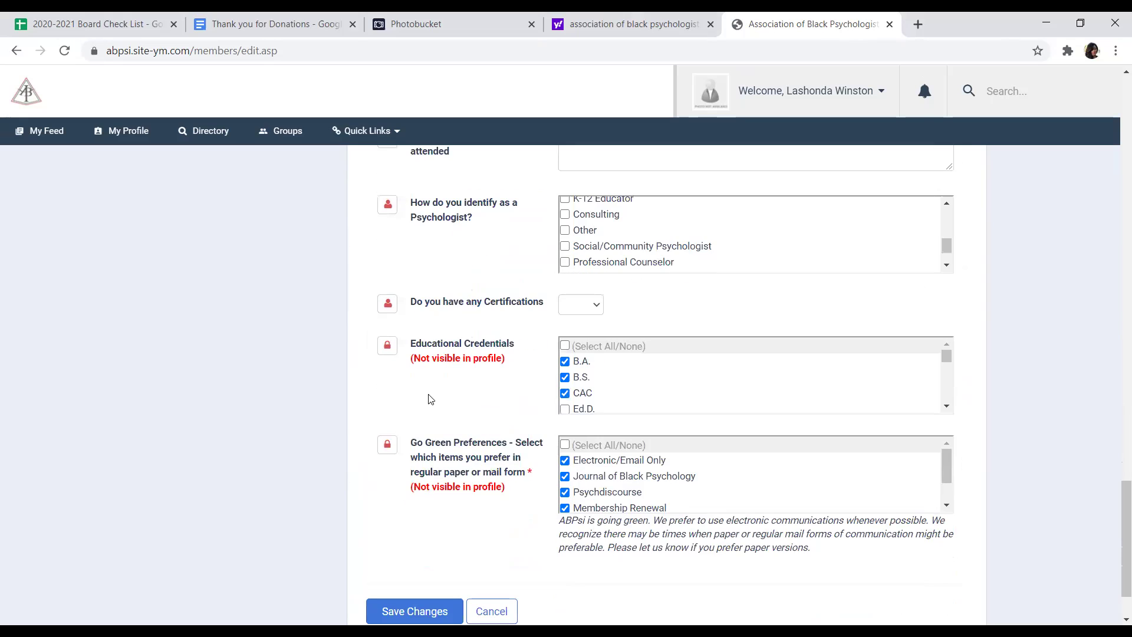
left_click(566, 393)
left_click(566, 377)
left_click(568, 361)
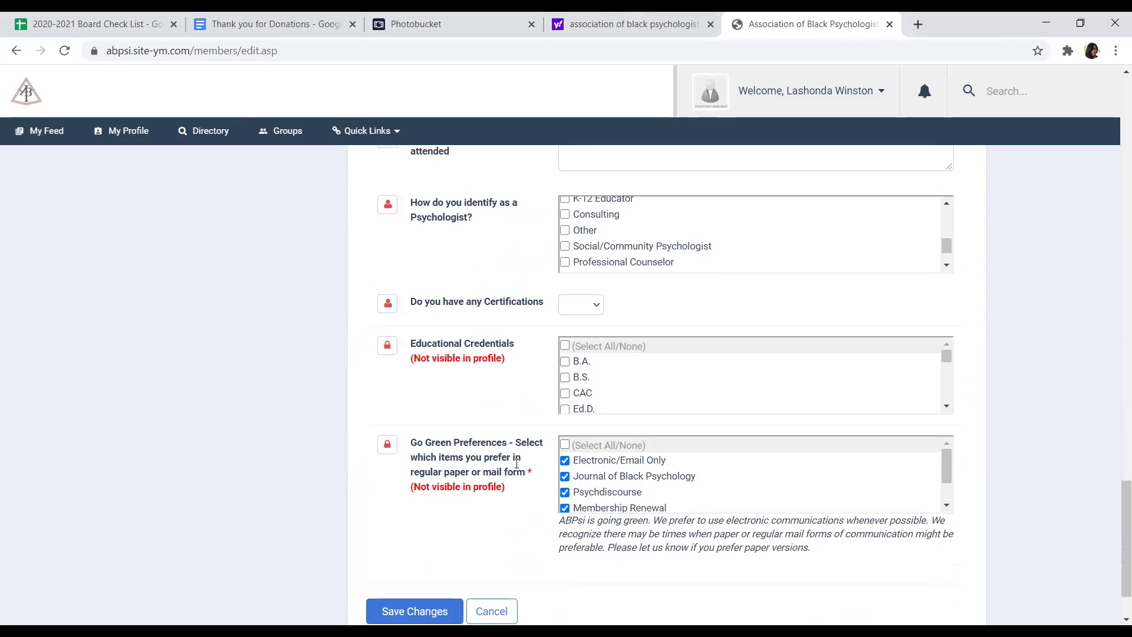
Step: Recheck B.A. as the only educational credential and save the profile changes
left_click(566, 362)
scroll(476, 417, "down", 2)
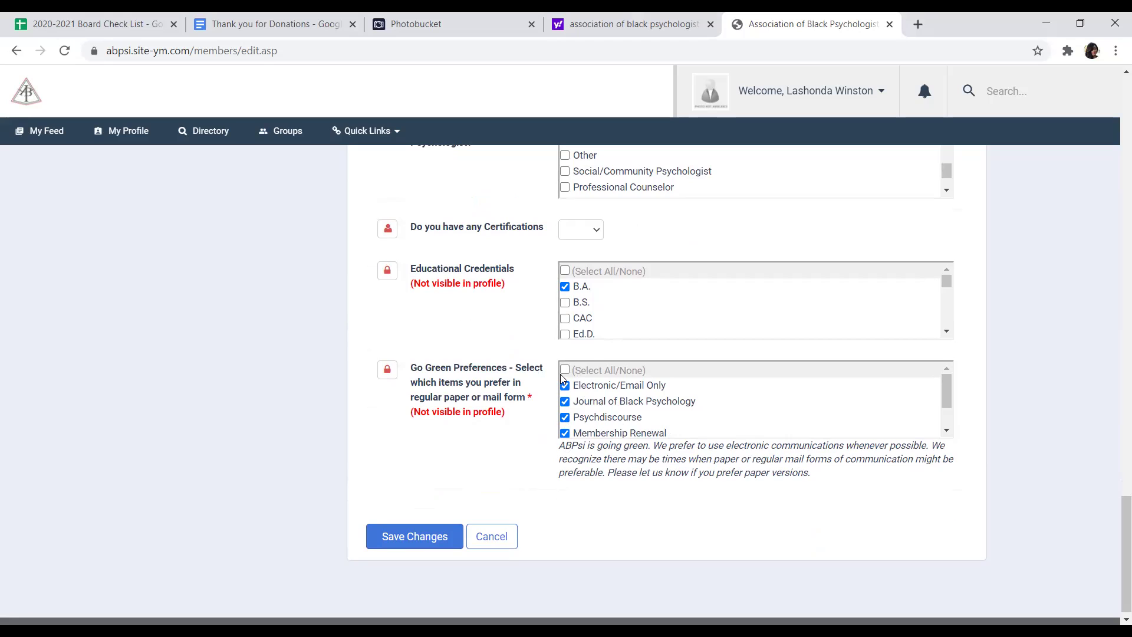
scroll(584, 408, "down", 1)
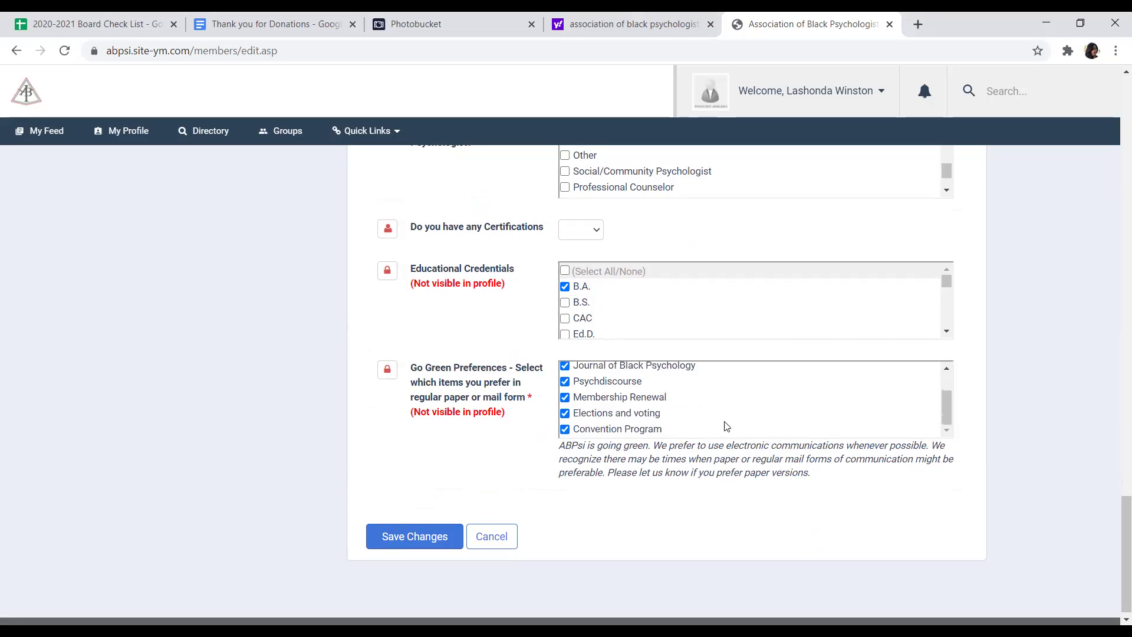
scroll(648, 430, "down", 1)
scroll(657, 420, "up", 2)
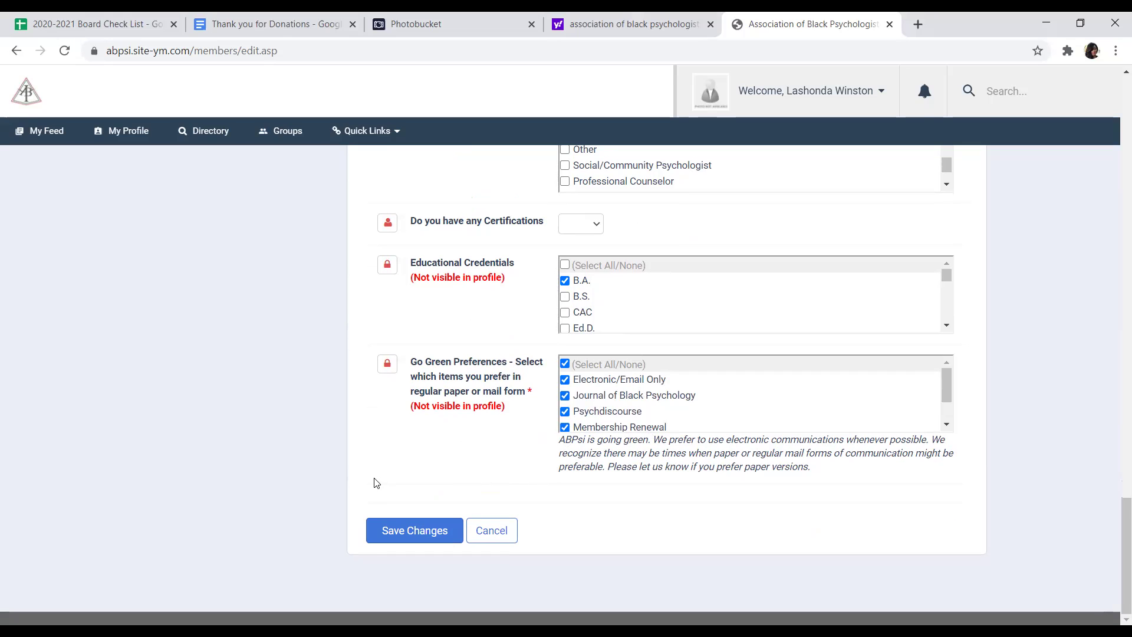
left_click(419, 538)
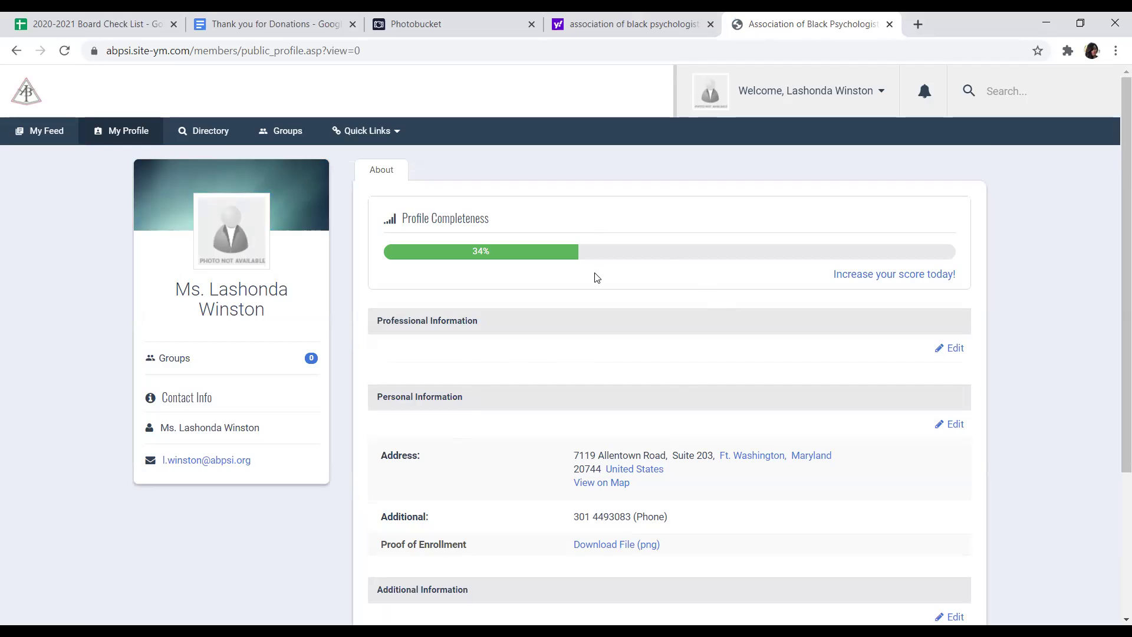
scroll(597, 278, "down", 1)
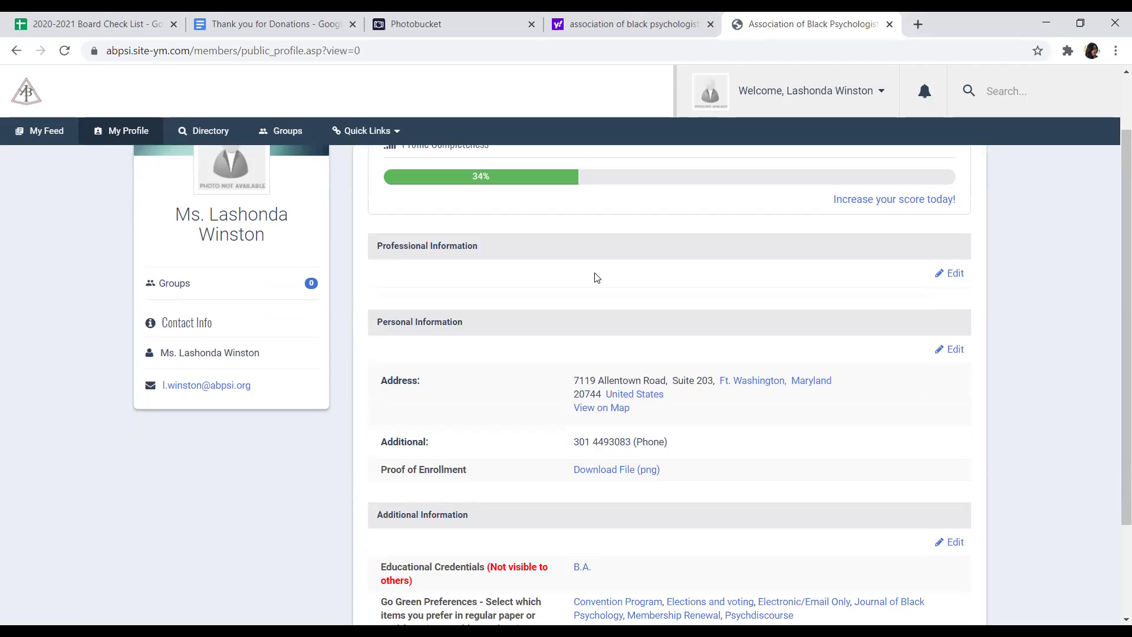
scroll(663, 345, "down", 2)
scroll(663, 345, "up", 2)
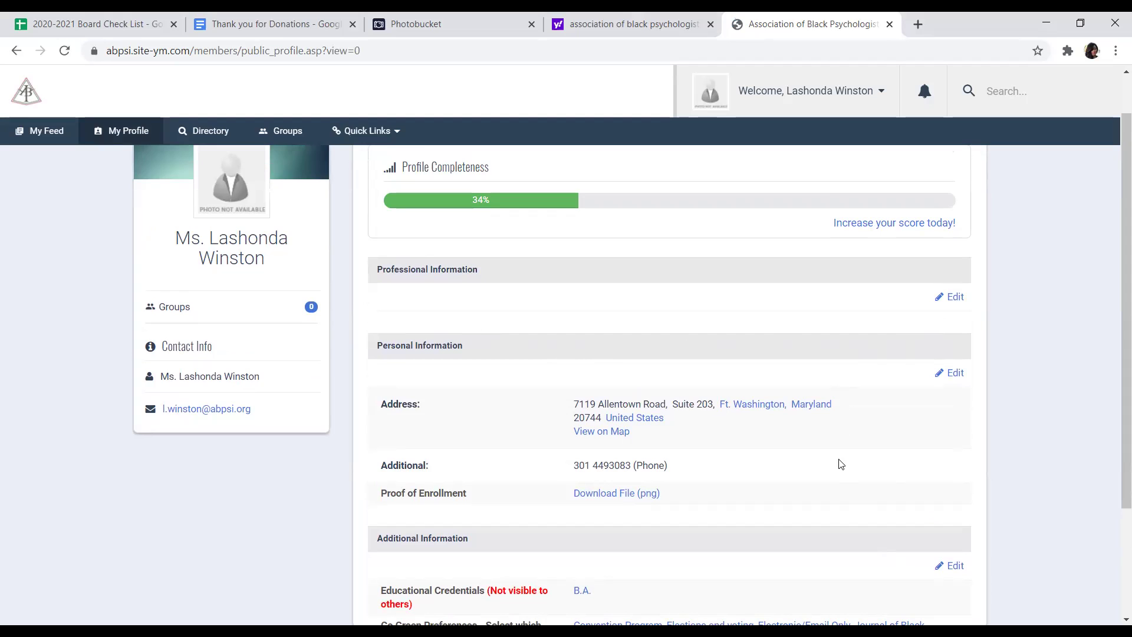
scroll(838, 456, "down", 2)
scroll(838, 455, "up", 2)
left_click(951, 297)
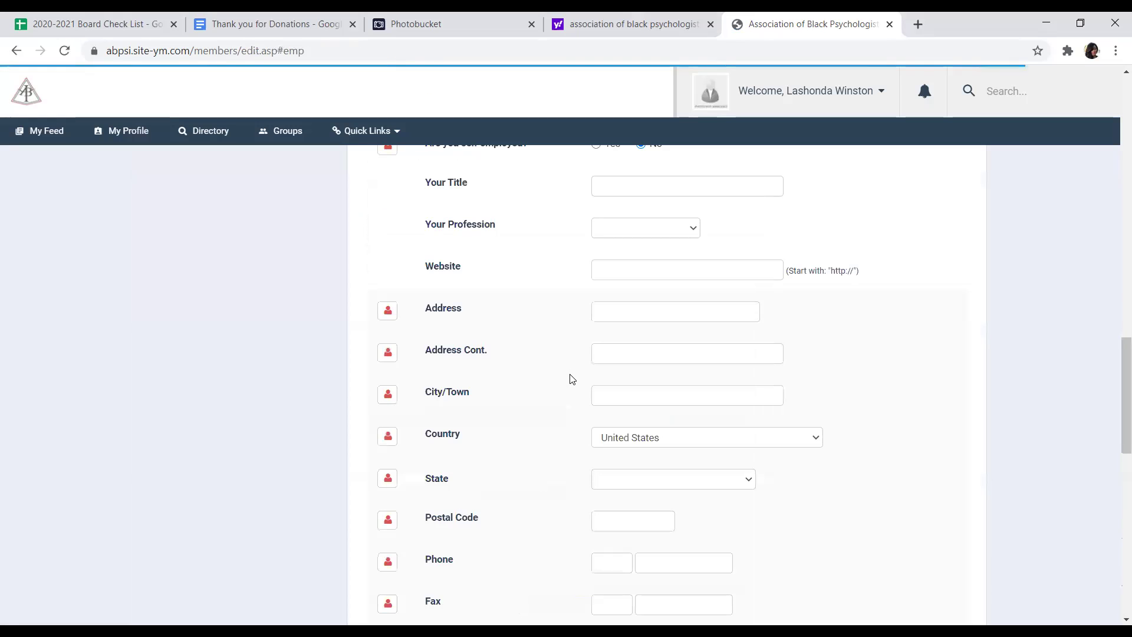
scroll(701, 398, "down", 8)
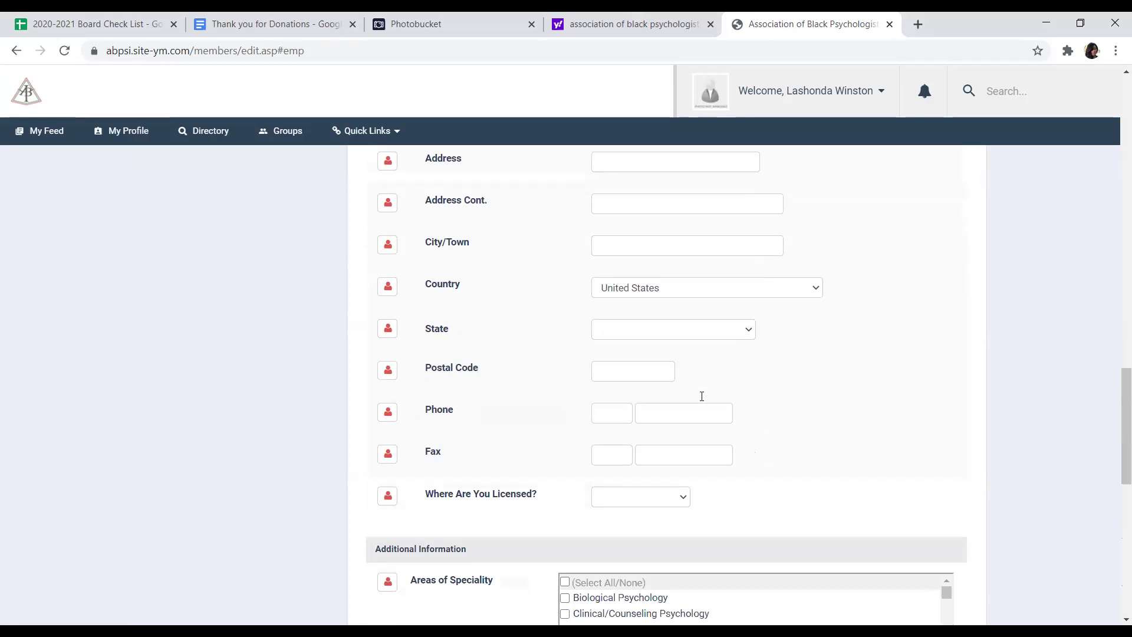
scroll(822, 471, "down", 7)
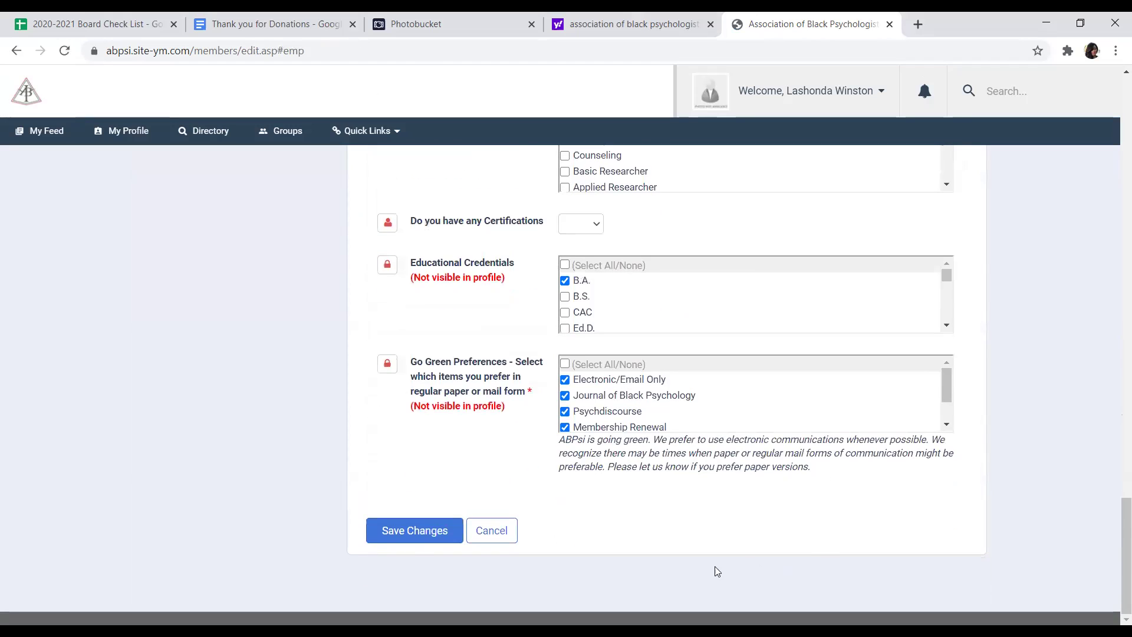
left_click(415, 537)
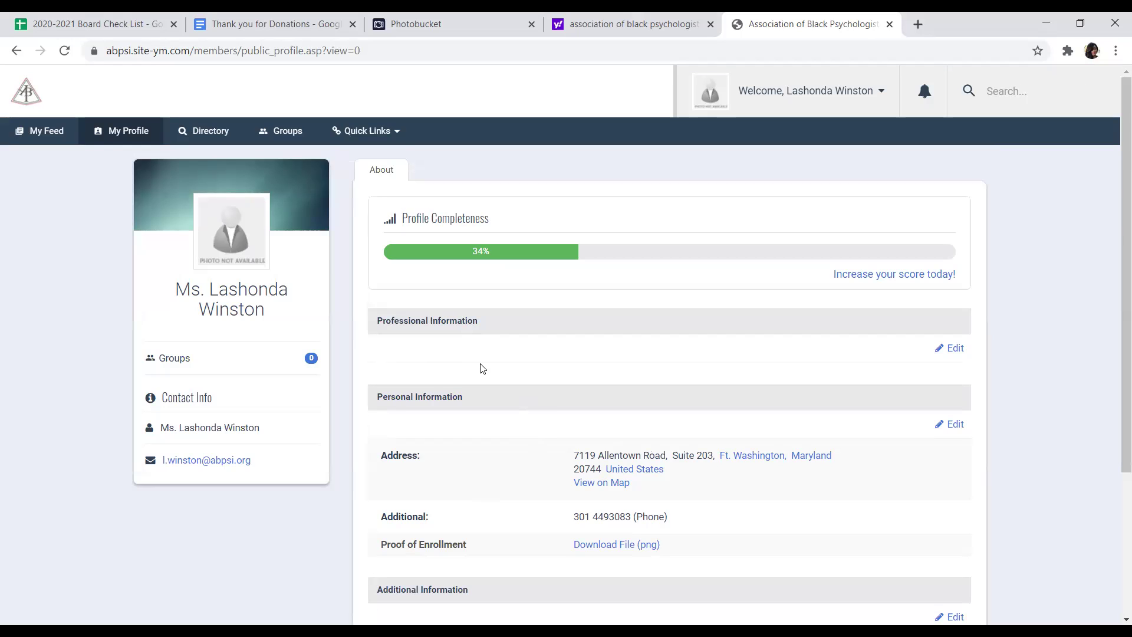
Step: Open the Personal Information section of My Profile for editing
scroll(481, 367, "down", 1)
scroll(480, 363, "up", 1)
left_click(955, 425)
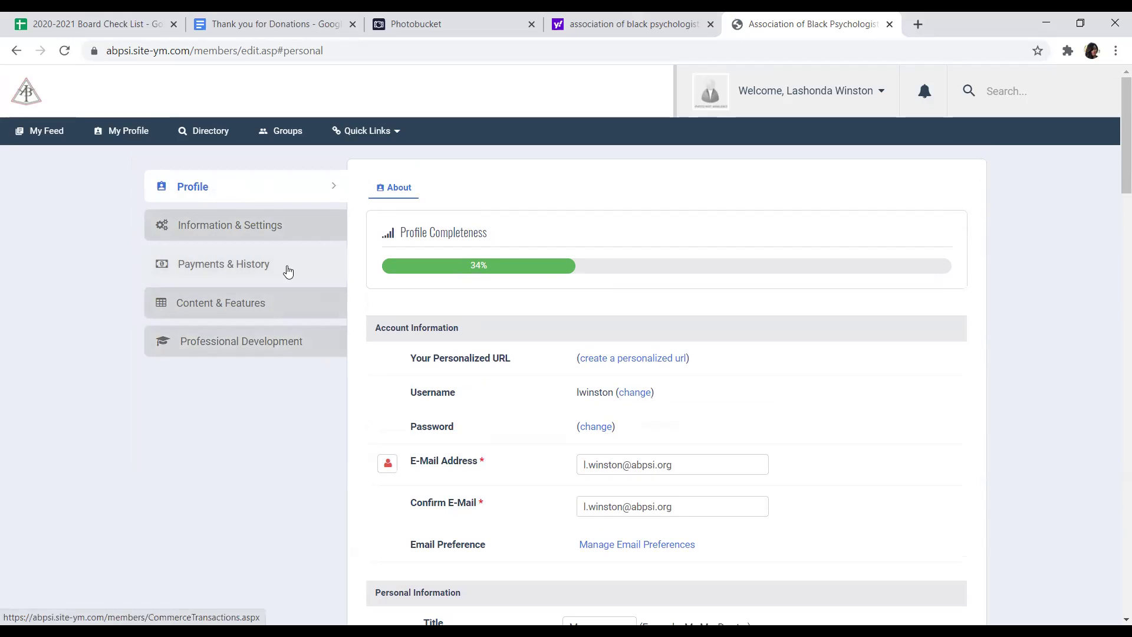
Step: Open Payments & History to see the Invoices tab with no open invoices
left_click(241, 270)
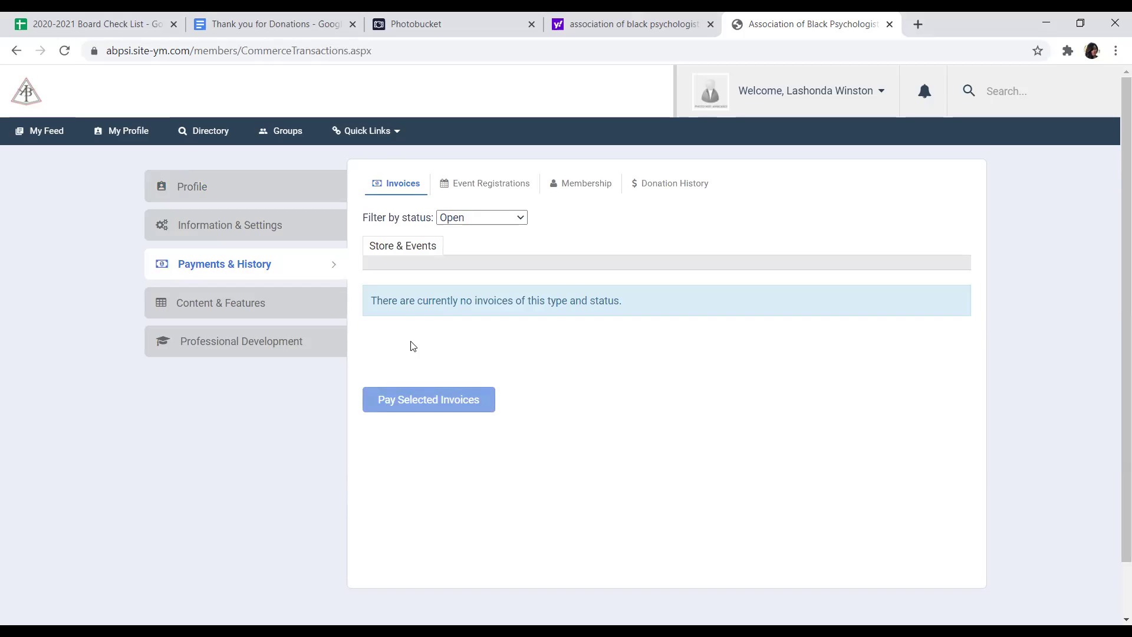
Step: Review event registrations, then the Undergraduate Student membership current through 12/31/2021
left_click(489, 192)
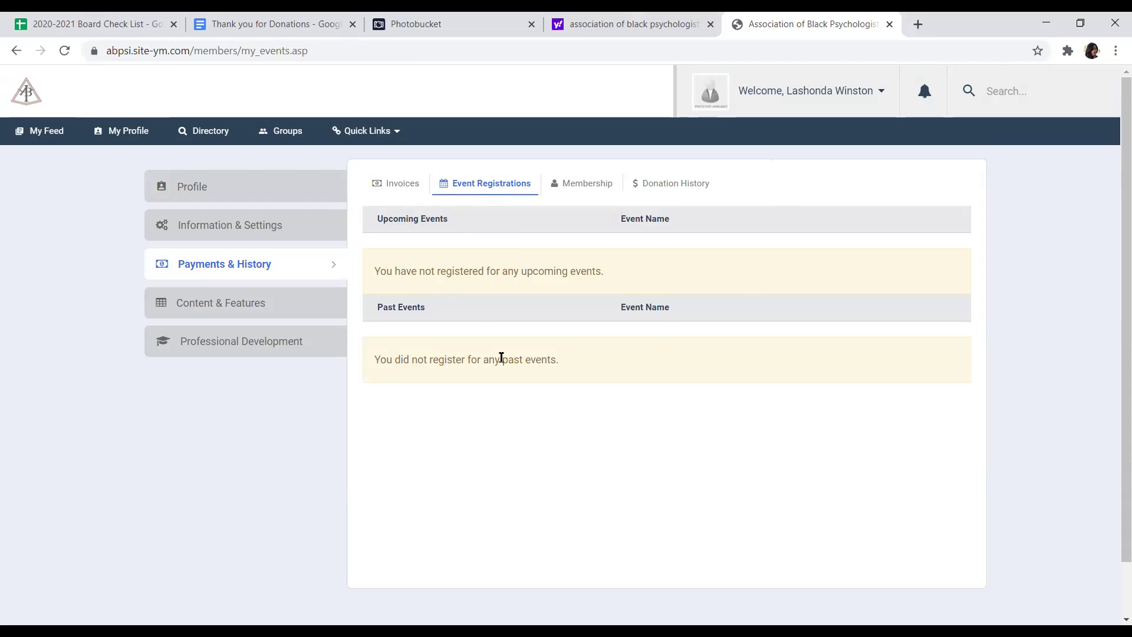
left_click(586, 184)
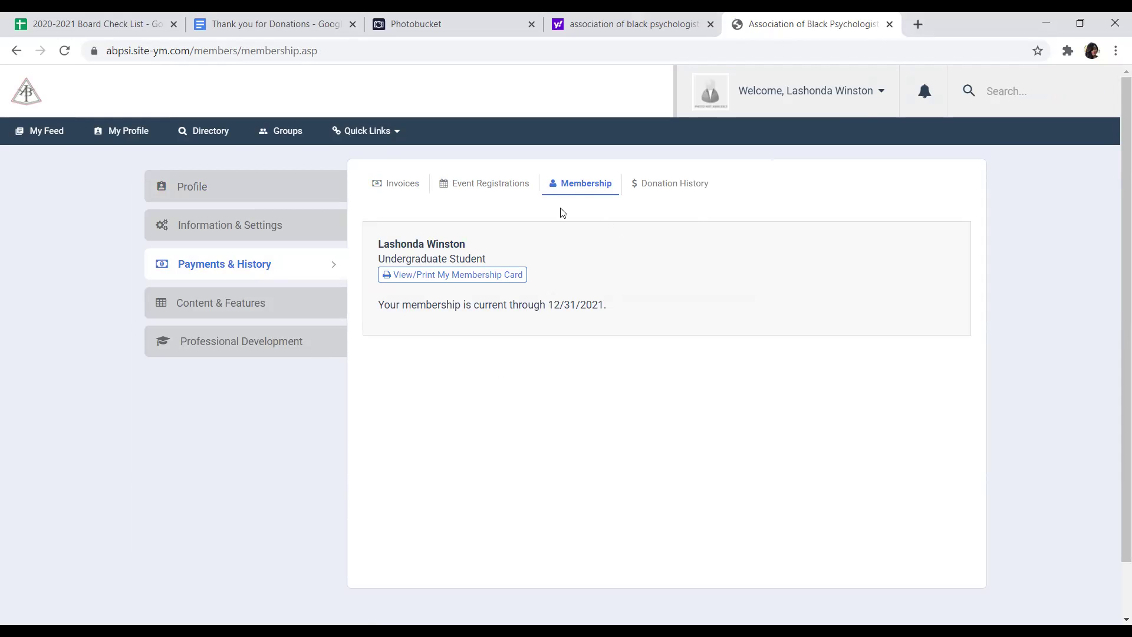
Step: Bring up the printable membership card, send it to print, then close the card preview
left_click(453, 275)
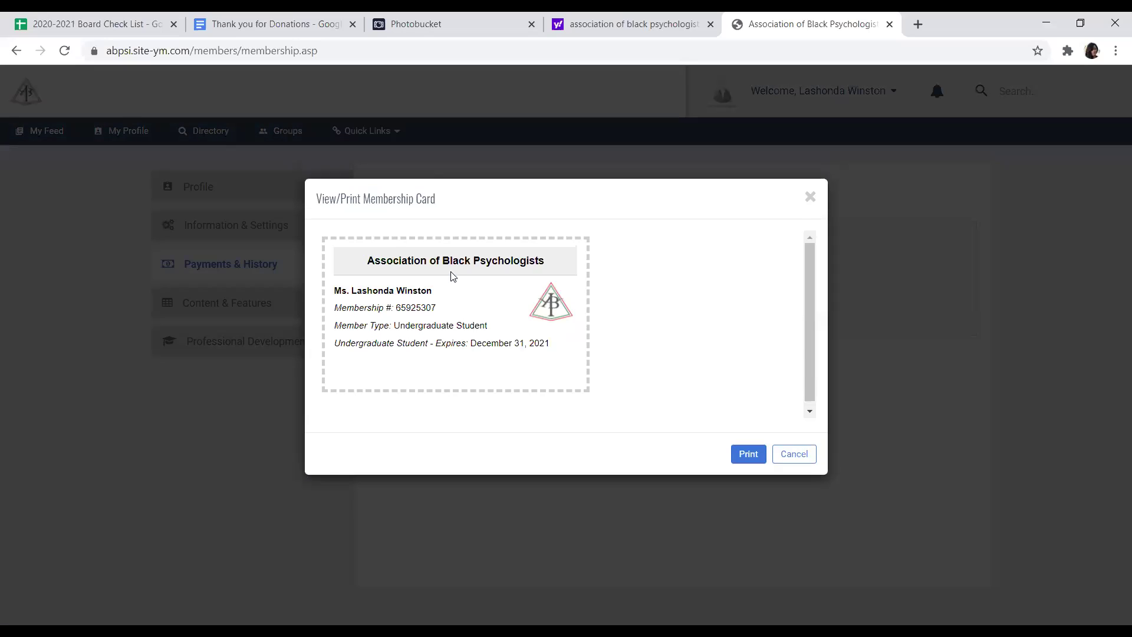
left_click(746, 455)
left_click(811, 197)
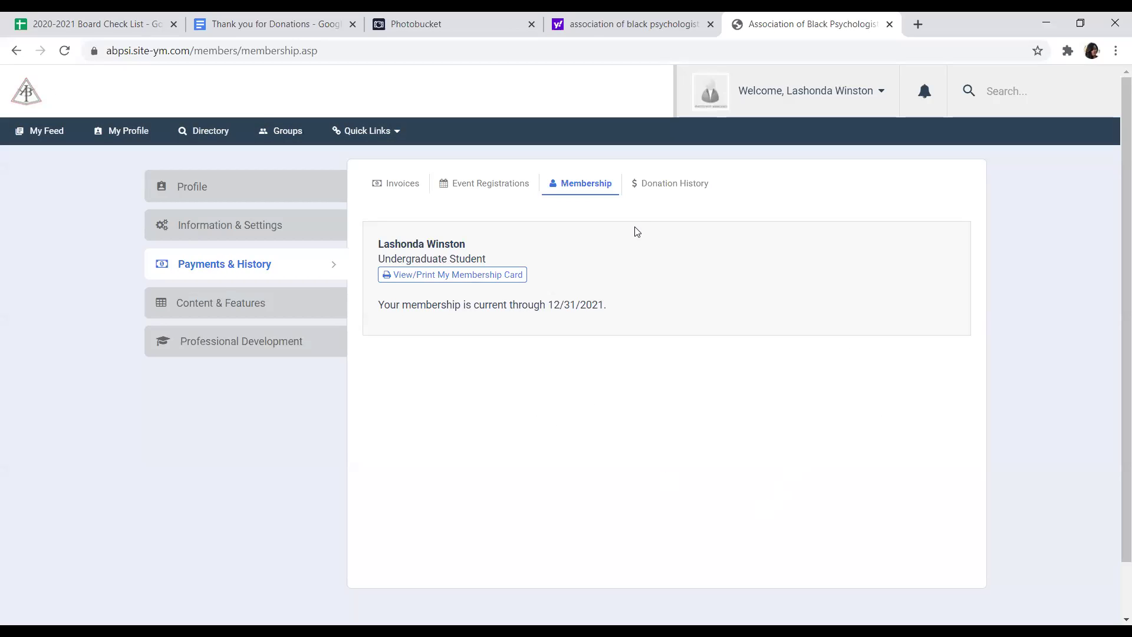
Step: Confirm the Donation History tab shows no donations, then open the member directory's Basic Search
left_click(668, 188)
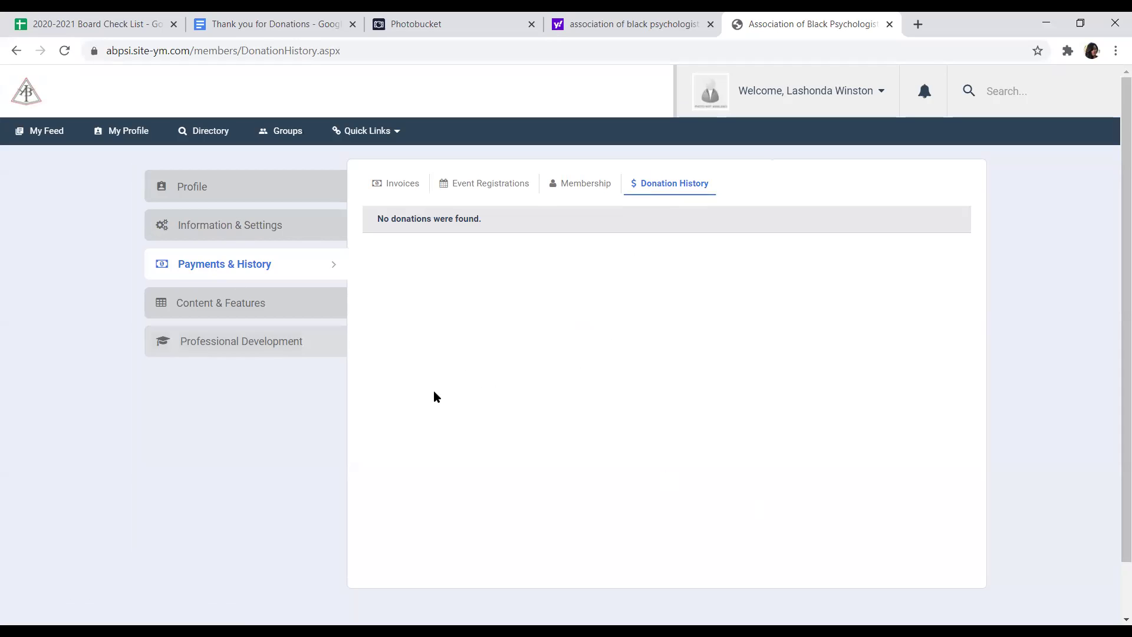
left_click(214, 130)
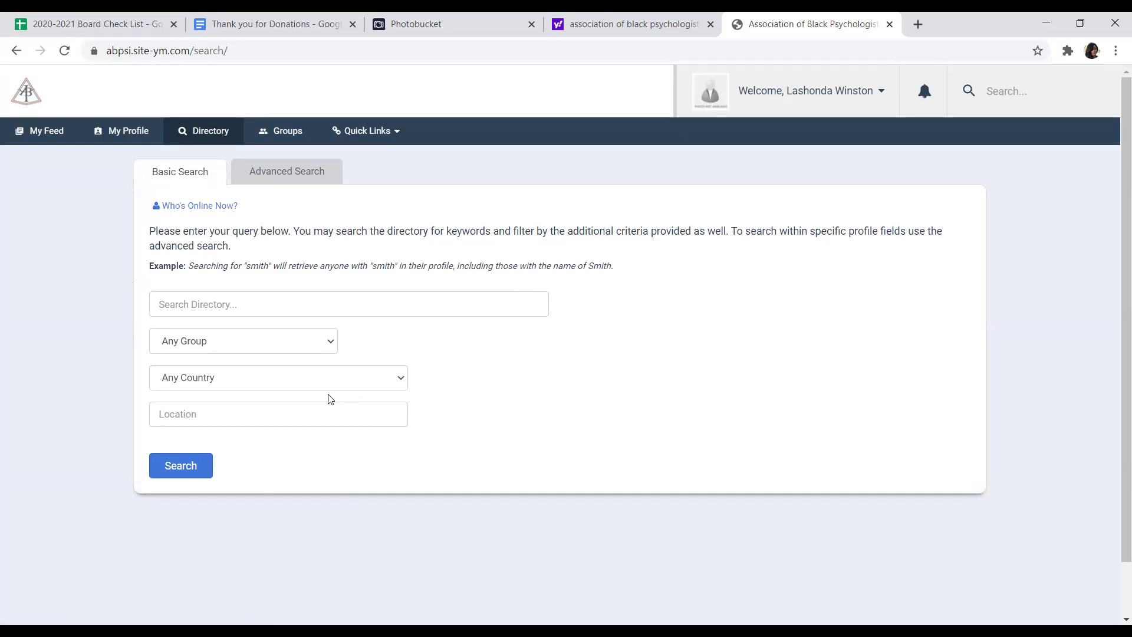
Step: Search the member directory for Williams, returning 28 records
left_click(194, 303)
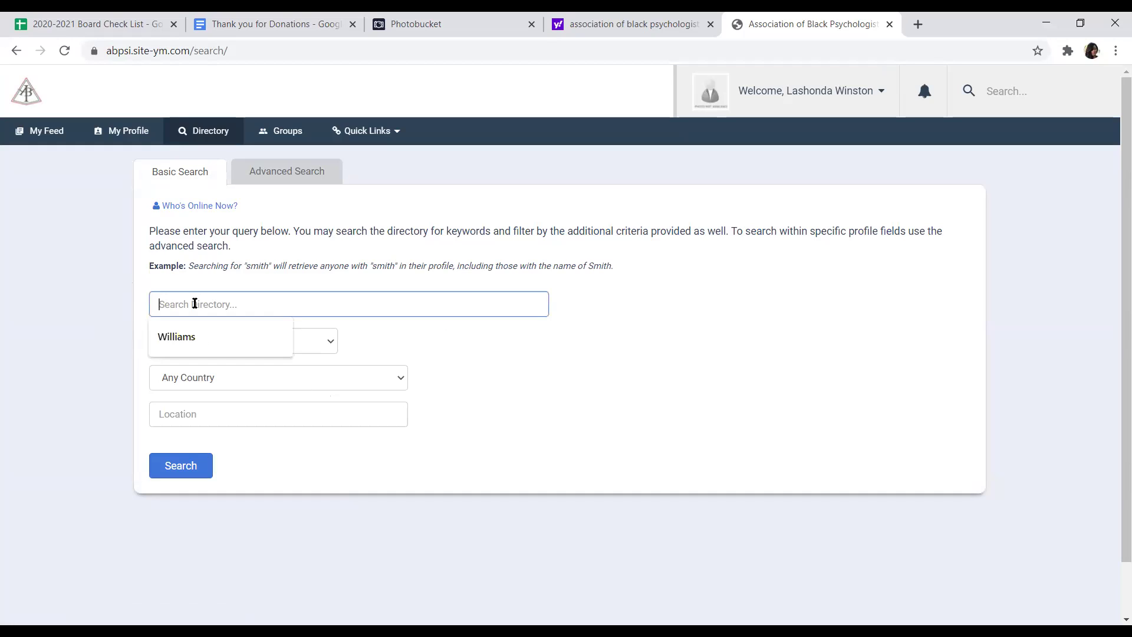
left_click(191, 332)
left_click(187, 466)
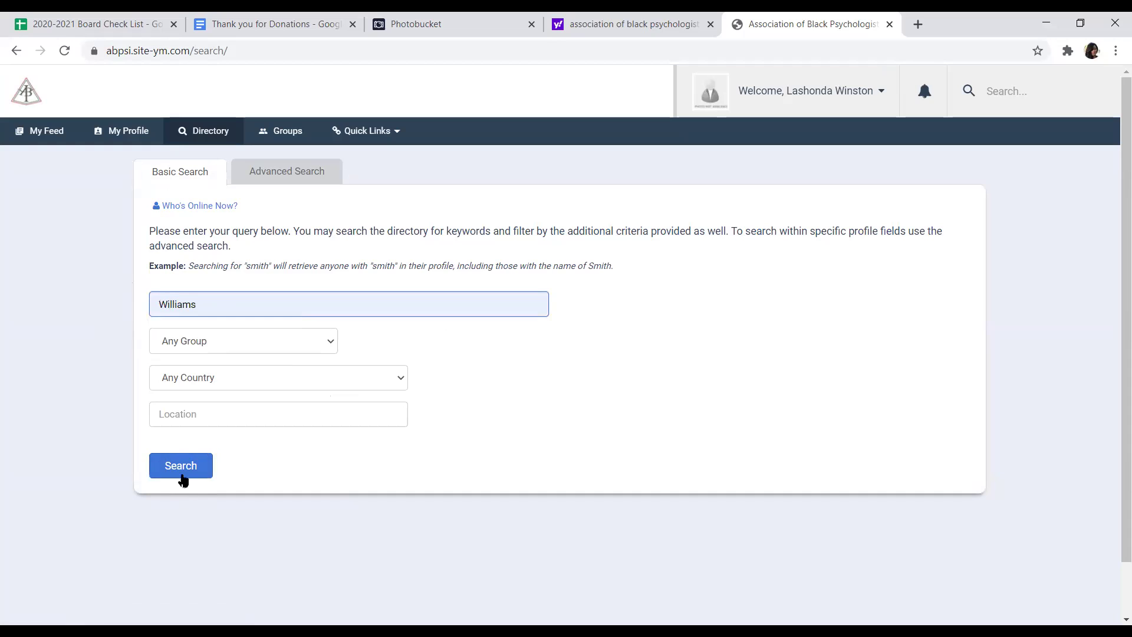
left_click(182, 478)
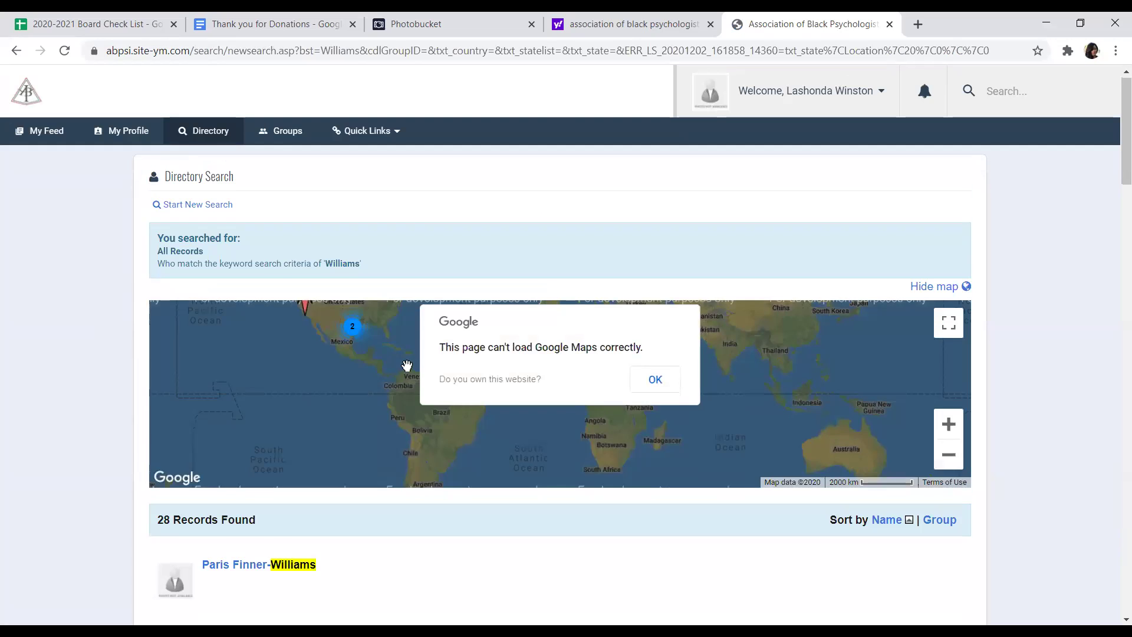
scroll(408, 366, "down", 1)
scroll(408, 367, "down", 3)
scroll(407, 372, "up", 4)
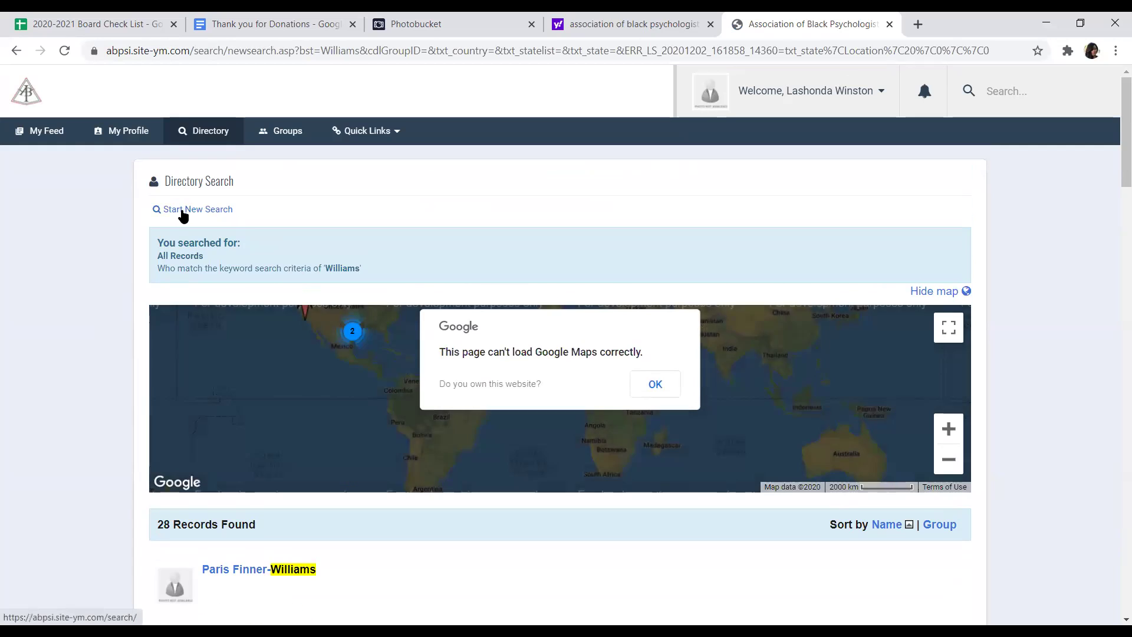
Step: Search for Williams limited to Georgia, United States, finding no matches, then reset the search form
left_click(182, 211)
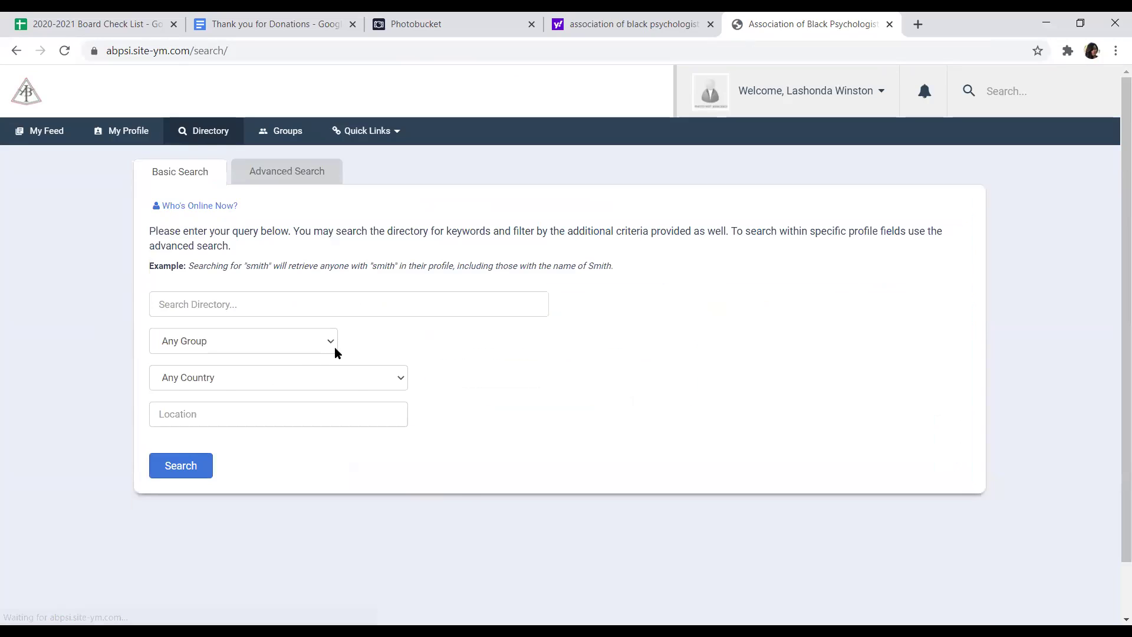
left_click(330, 344)
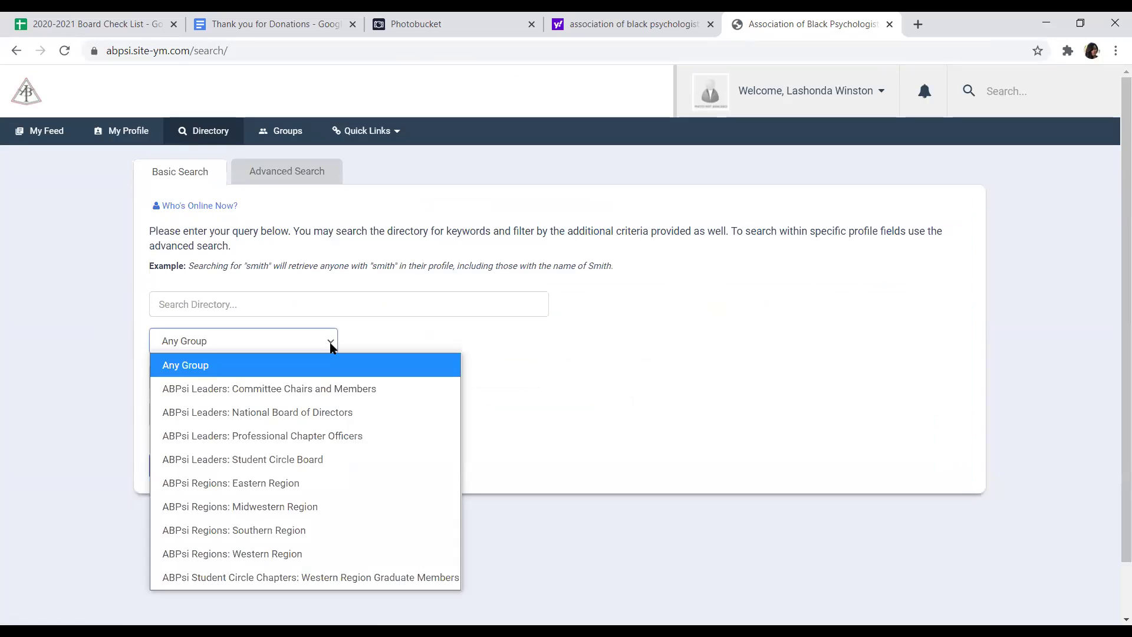
left_click(532, 368)
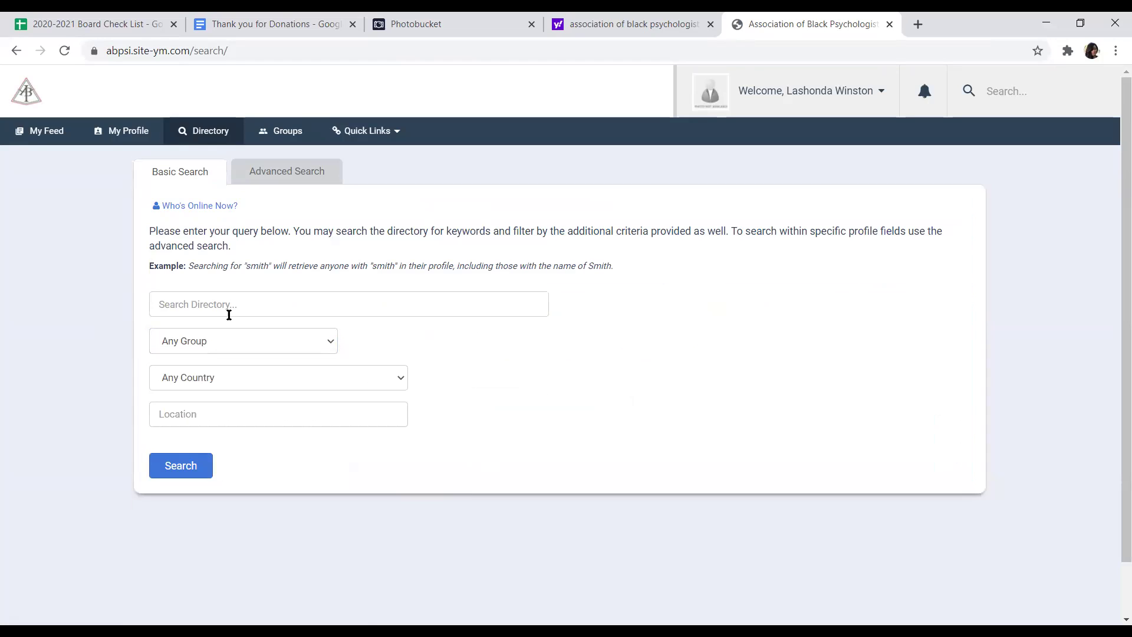
left_click(273, 308)
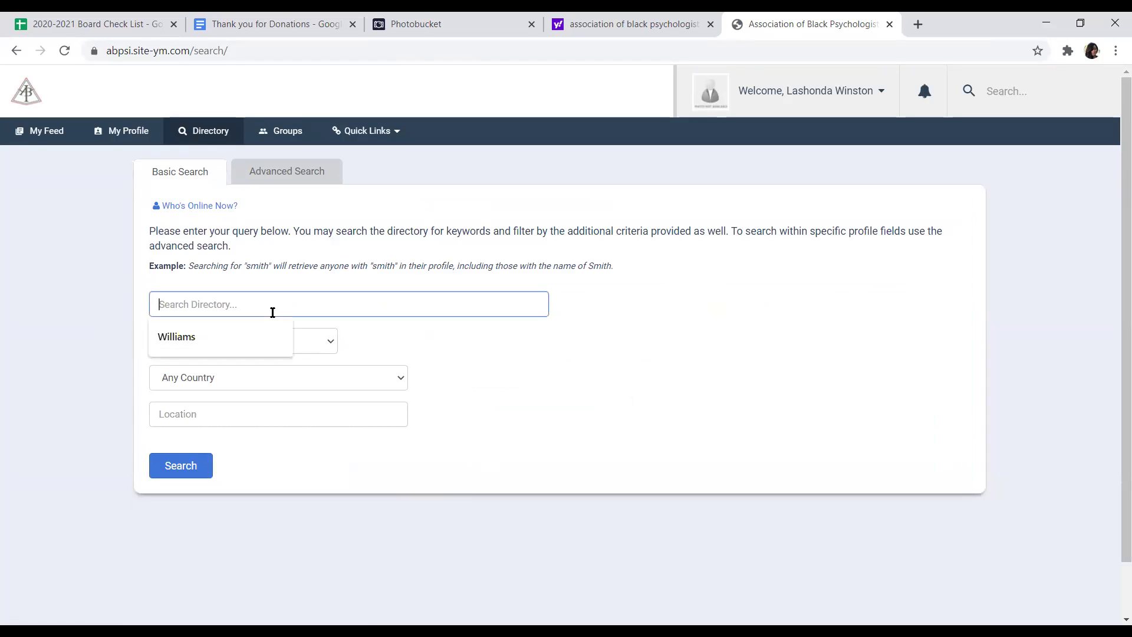
left_click(222, 326)
left_click(402, 380)
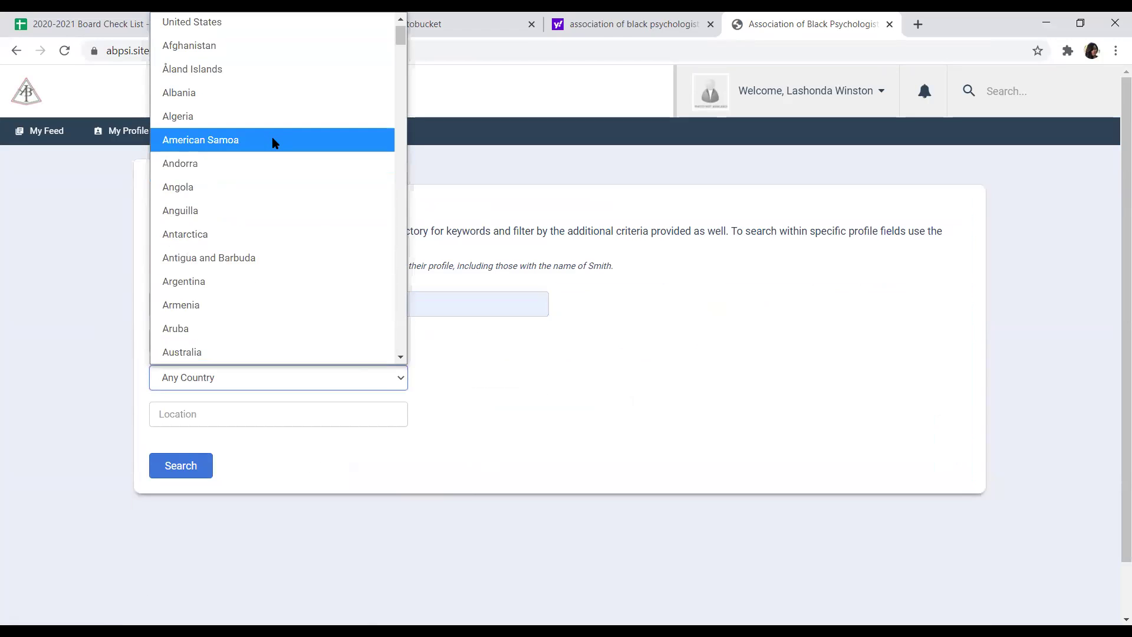
left_click(293, 27)
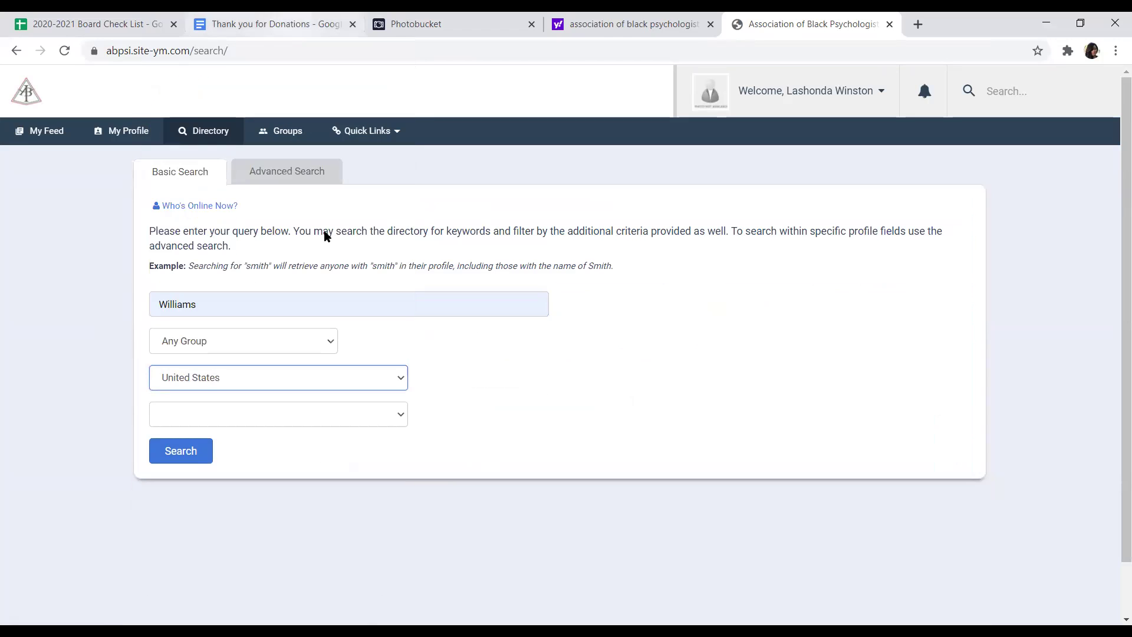
left_click(391, 416)
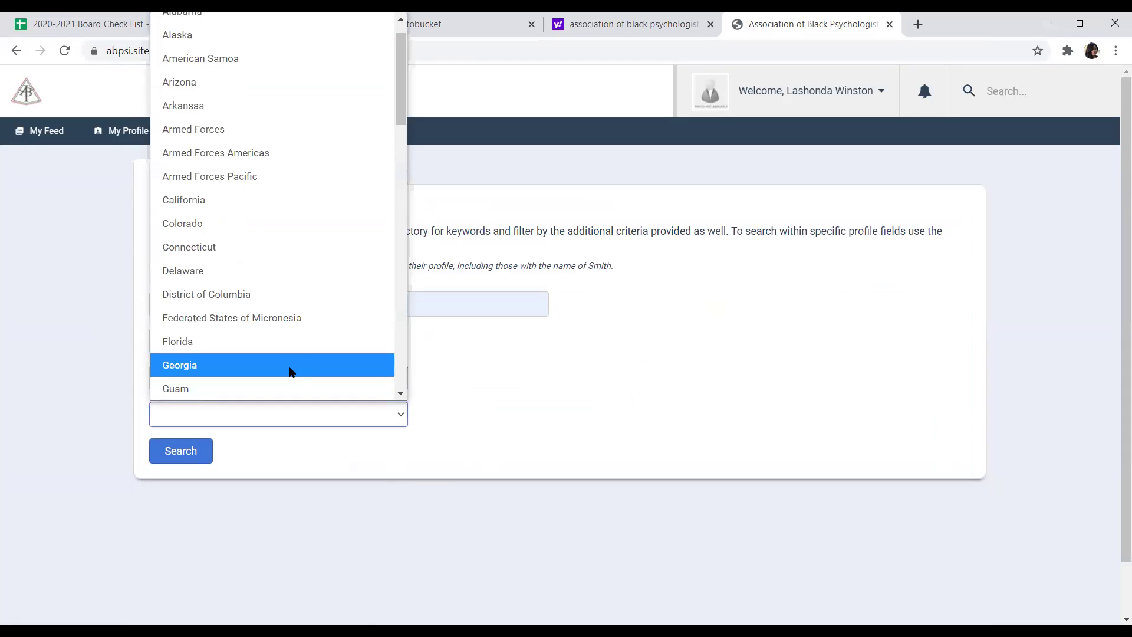
left_click(289, 370)
left_click(194, 464)
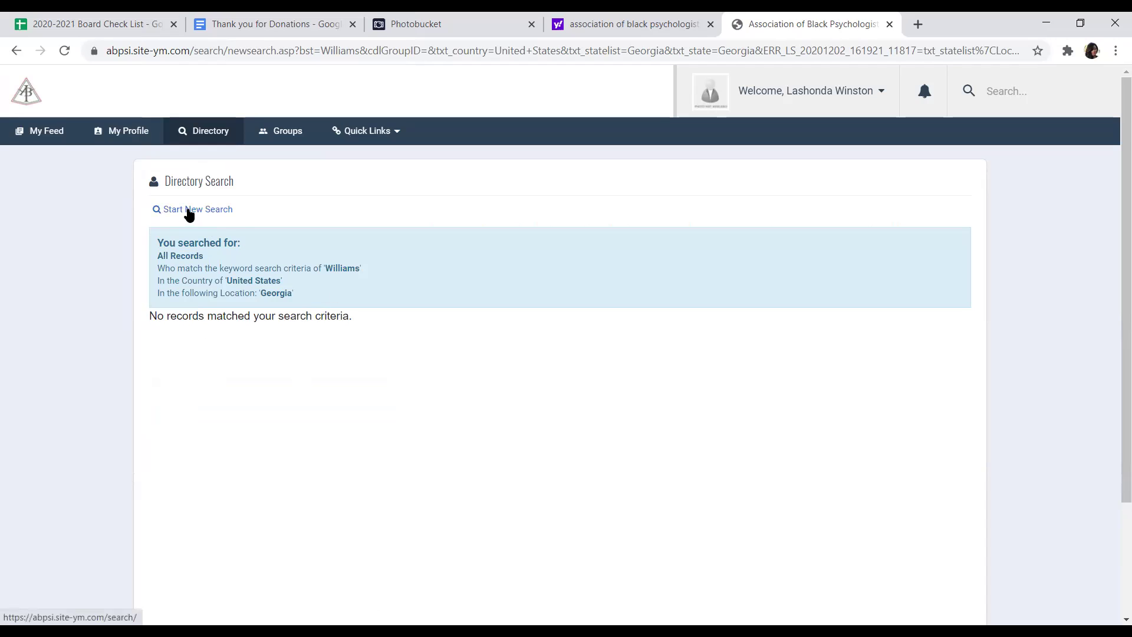
left_click(213, 212)
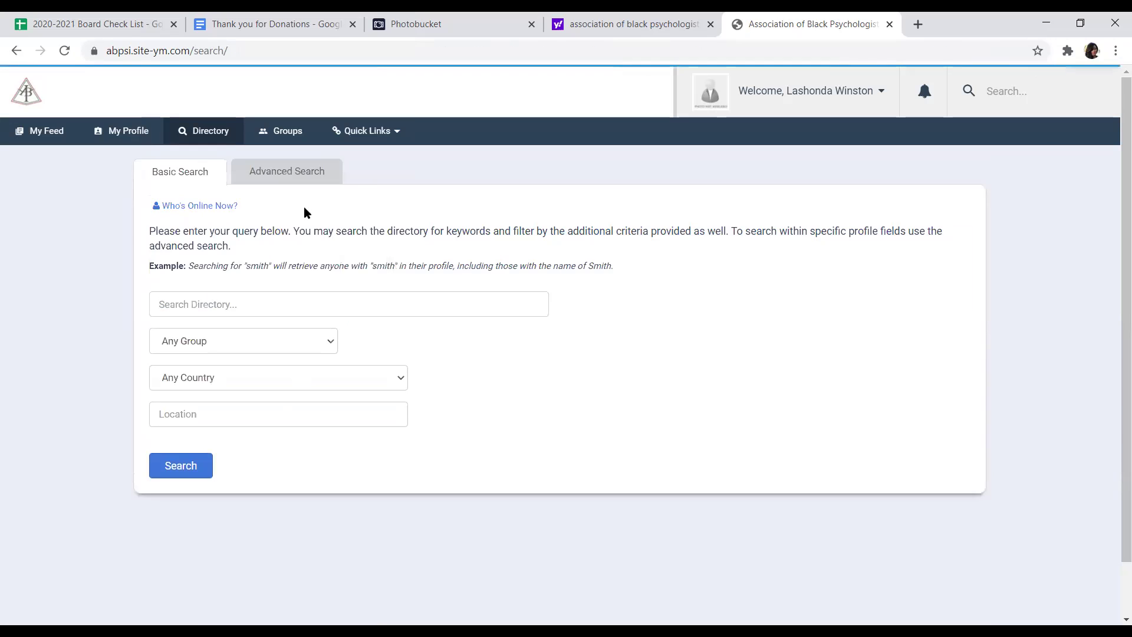
Step: Start an advanced directory search limited to Lifetime Professional members
left_click(284, 173)
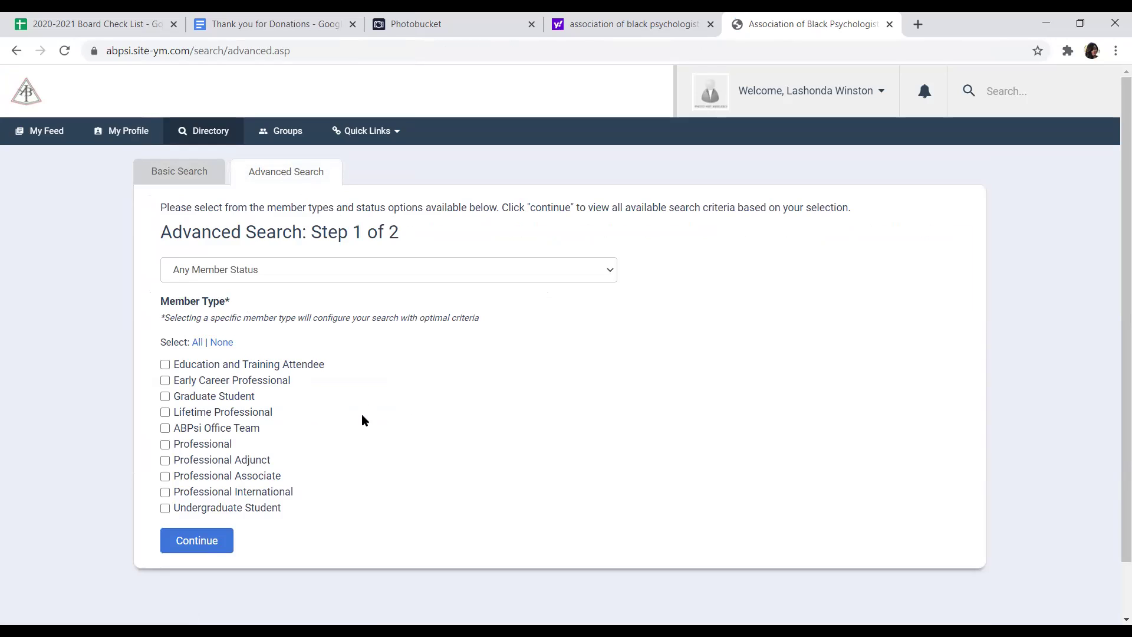
left_click(165, 412)
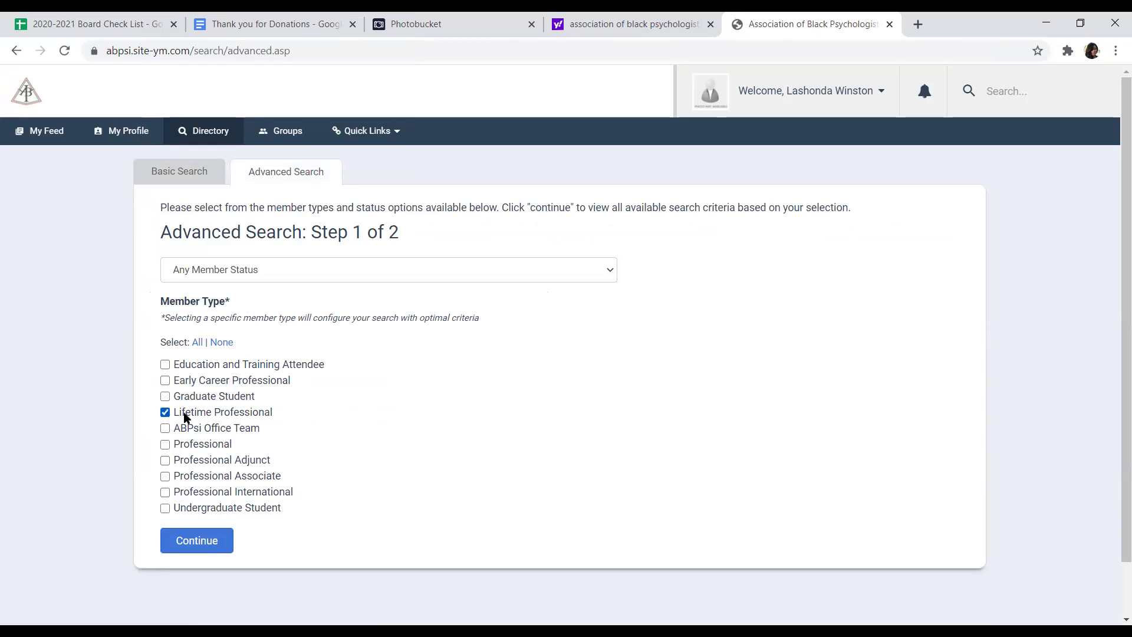
left_click(194, 541)
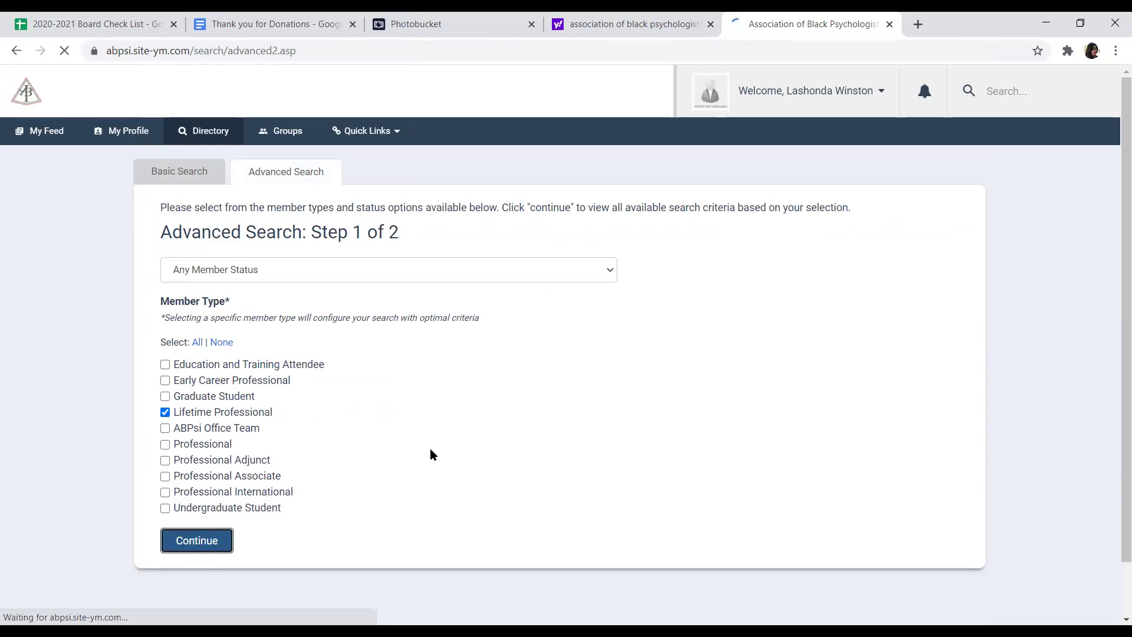
scroll(611, 385, "down", 1)
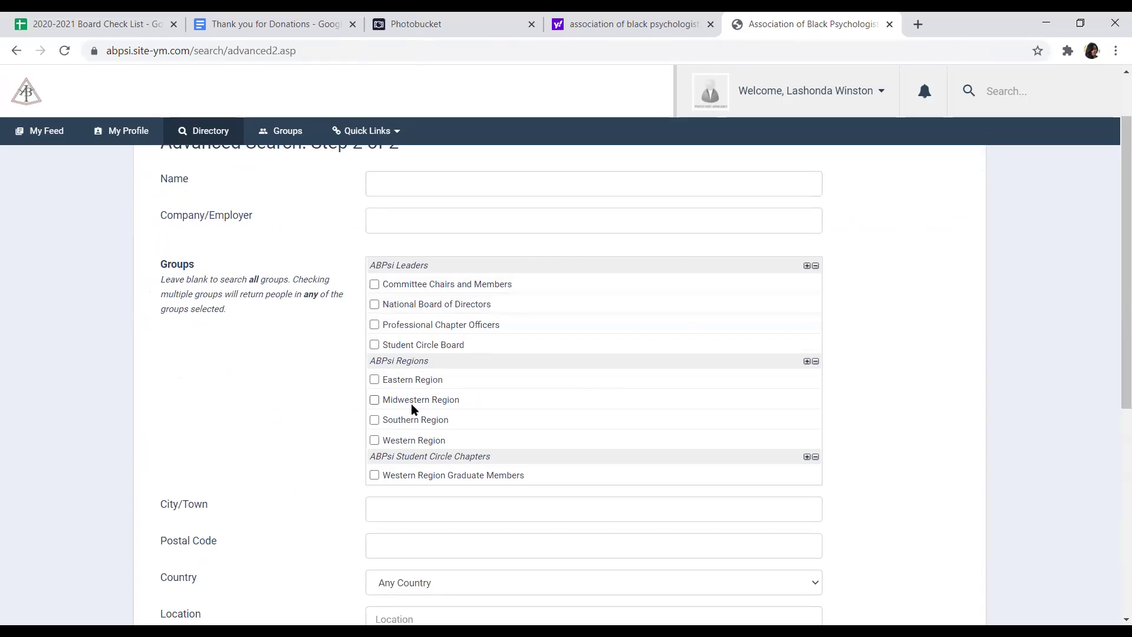
scroll(411, 404, "down", 1)
Step: Add the ABPsi Regions: Eastern Region group criterion, run the search, and review the 25 records
left_click(374, 305)
scroll(439, 455, "down", 2)
scroll(438, 454, "down", 2)
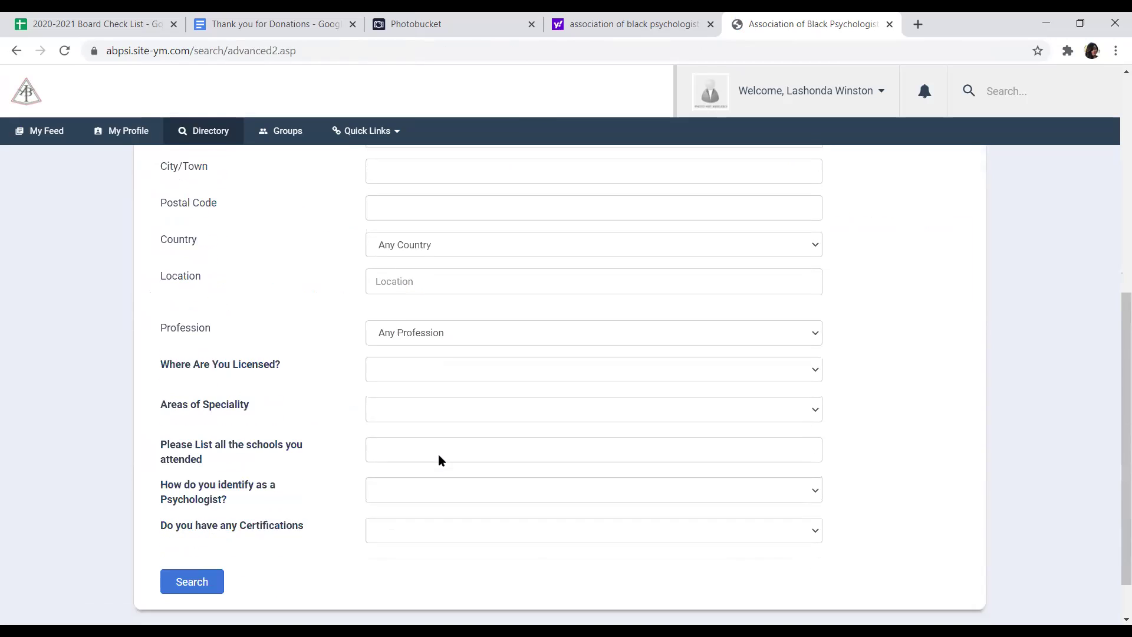
left_click(214, 521)
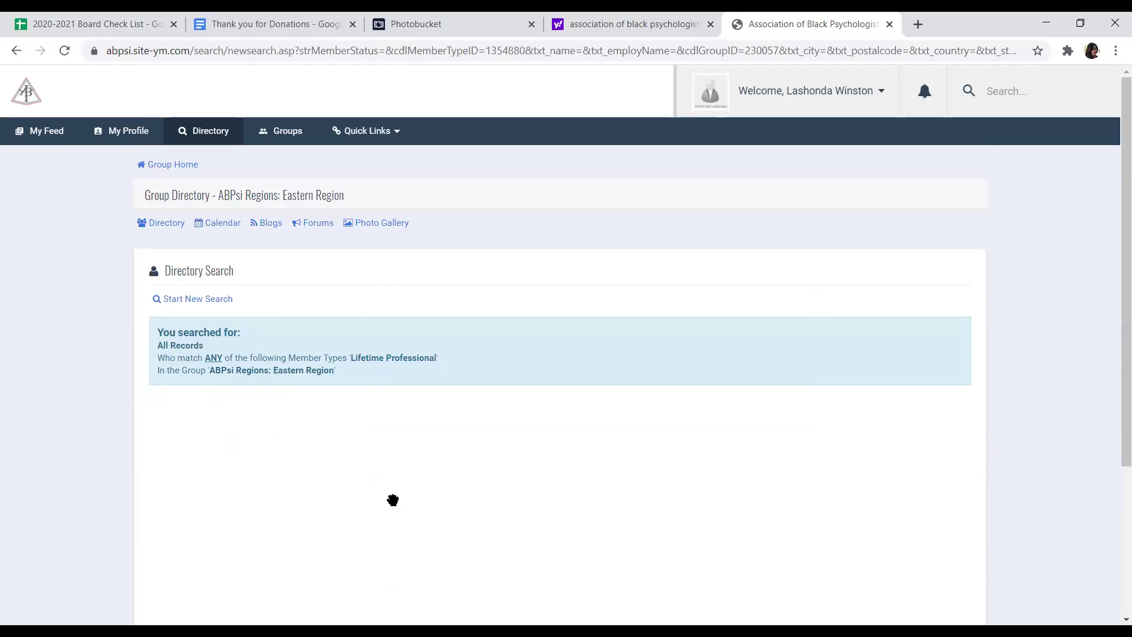
scroll(366, 467, "down", 2)
scroll(367, 468, "down", 3)
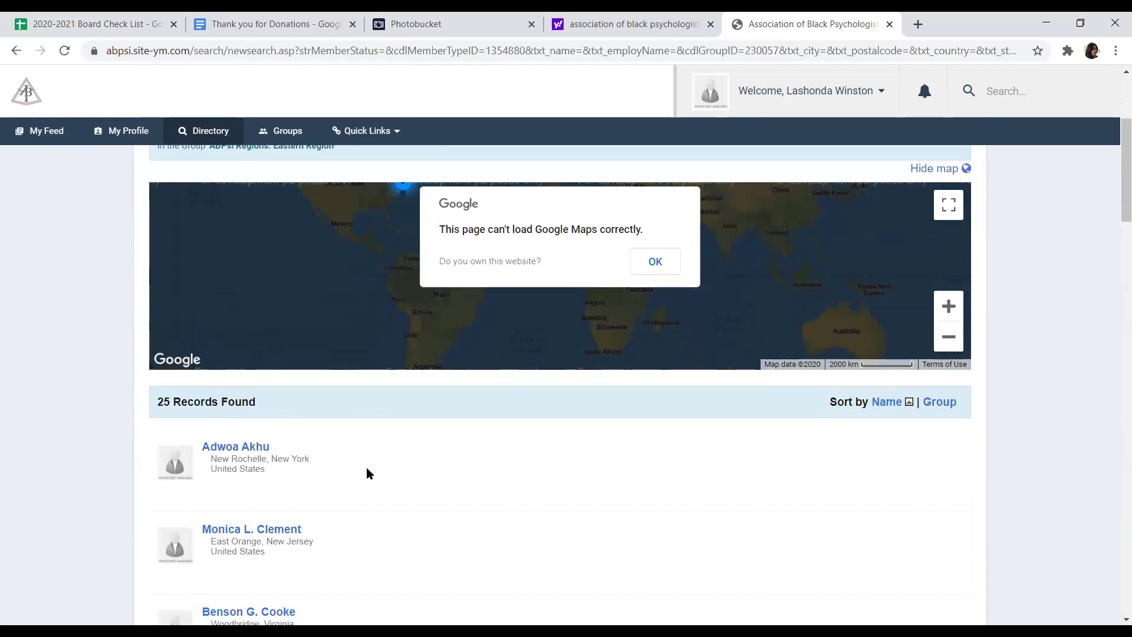
scroll(369, 471, "down", 2)
scroll(369, 472, "down", 2)
scroll(369, 472, "down", 2)
scroll(369, 472, "up", 12)
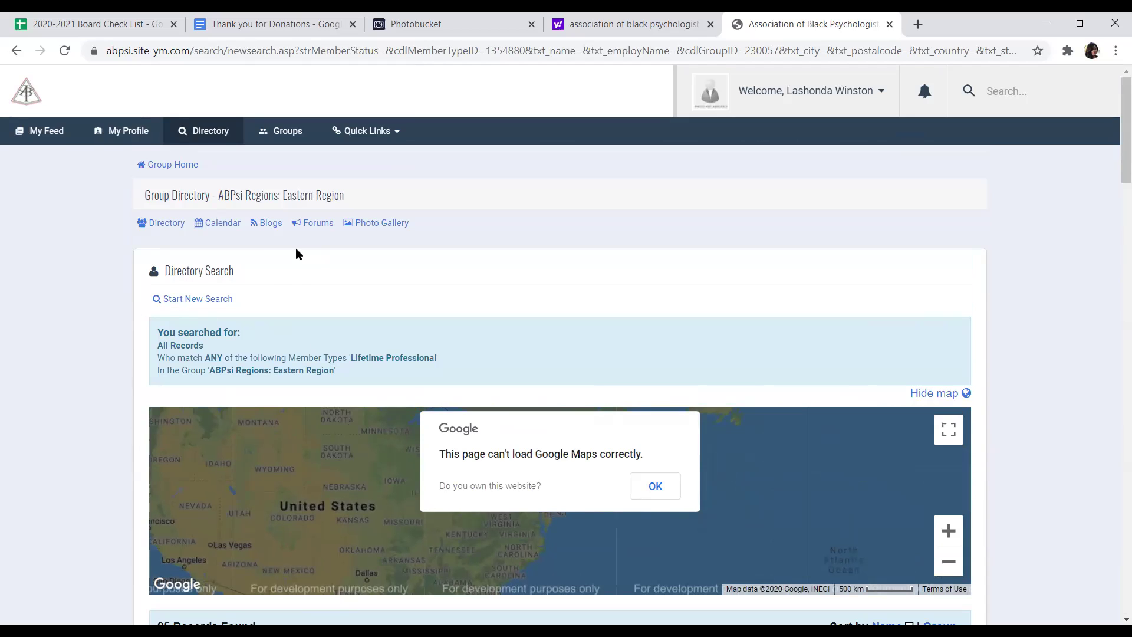
Step: Go to My Profile and review its personal information and B.A. credential at 34% completeness
left_click(127, 133)
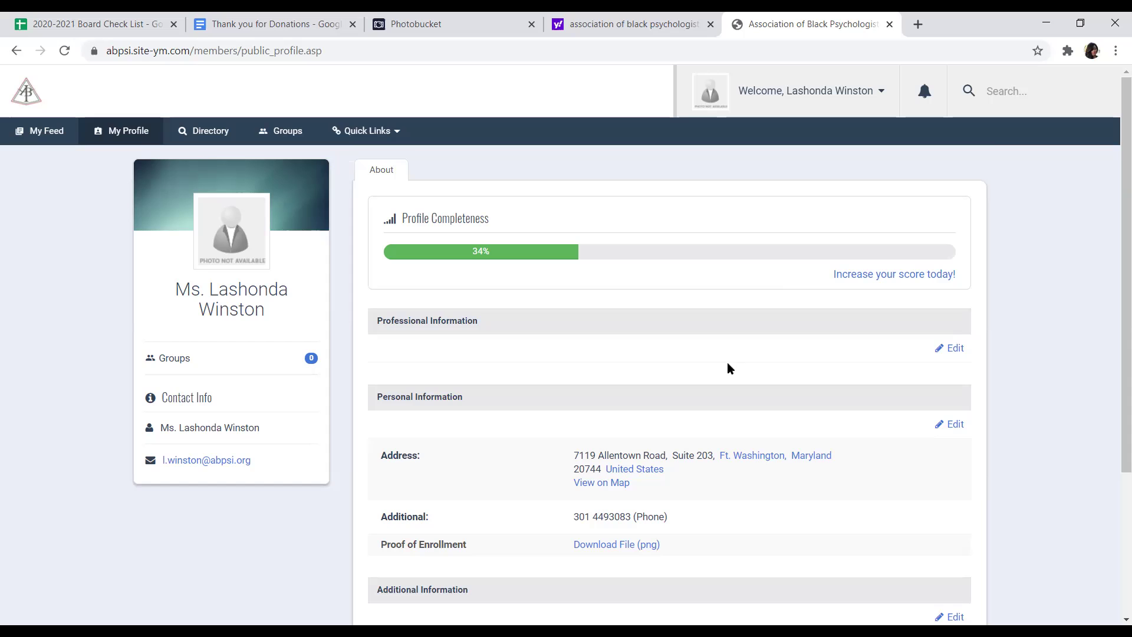
scroll(728, 363, "down", 3)
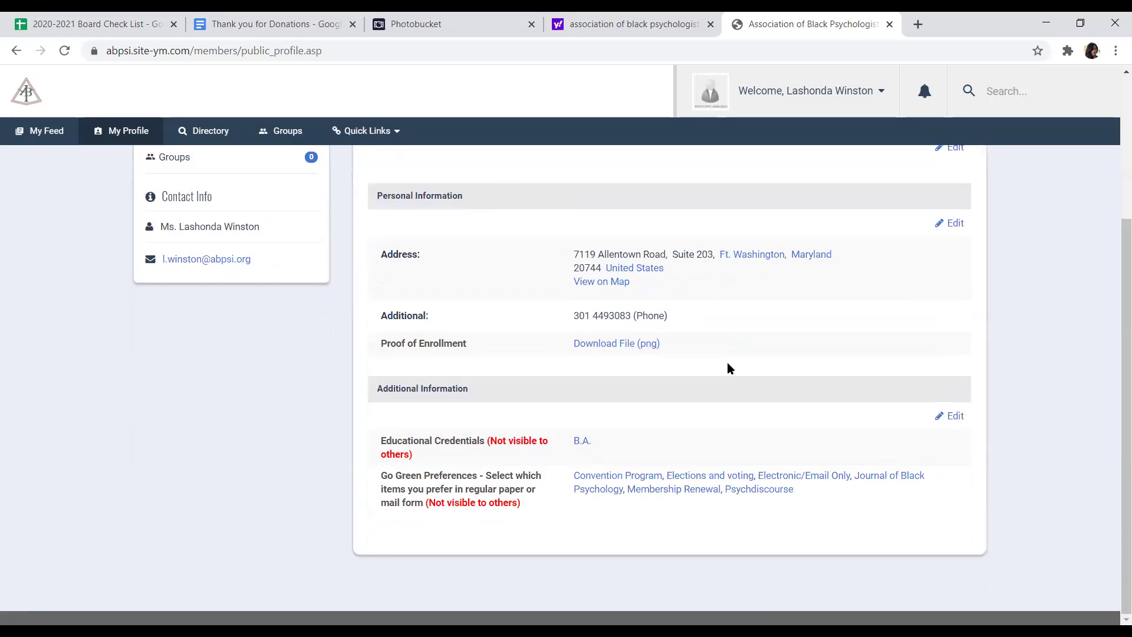
scroll(728, 363, "up", 3)
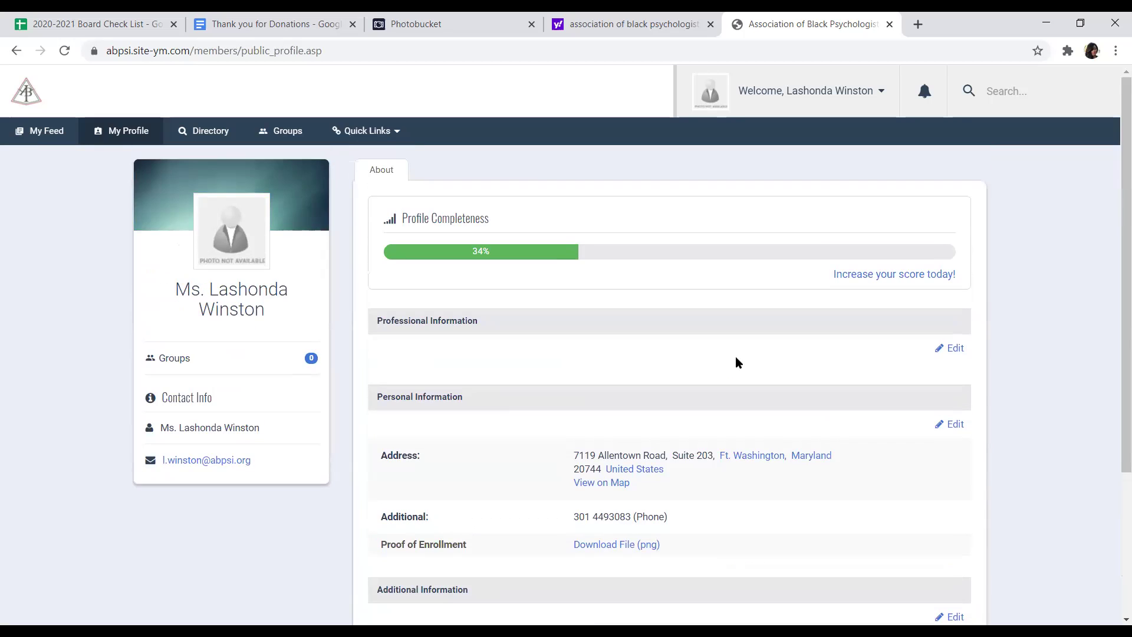